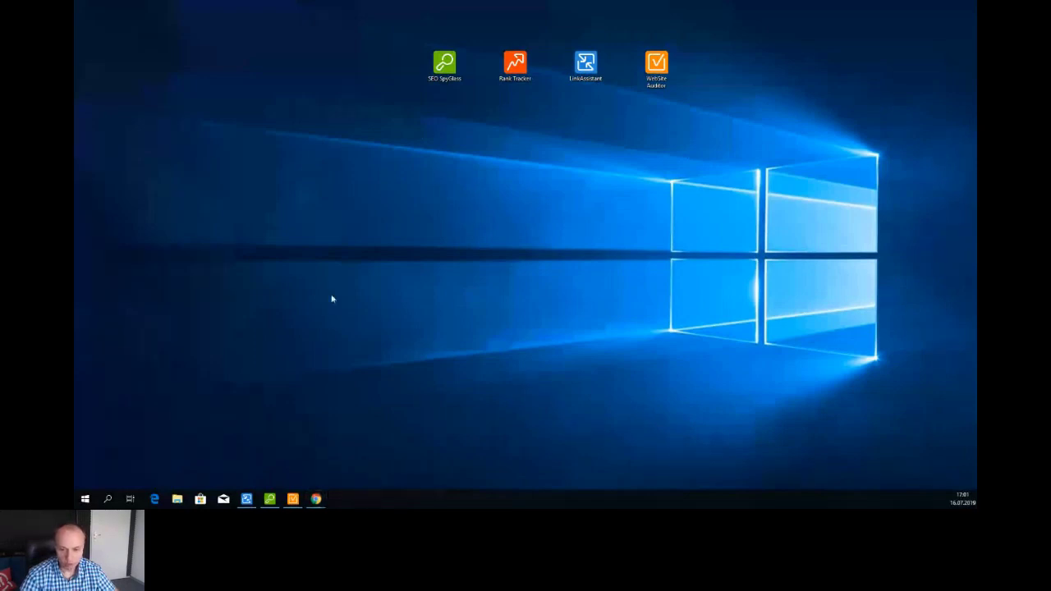
Switch to SEO SpyGlass, list the linked pages of joespizzanyc.com and narrow the Linked Page Status Code column.
click(270, 498)
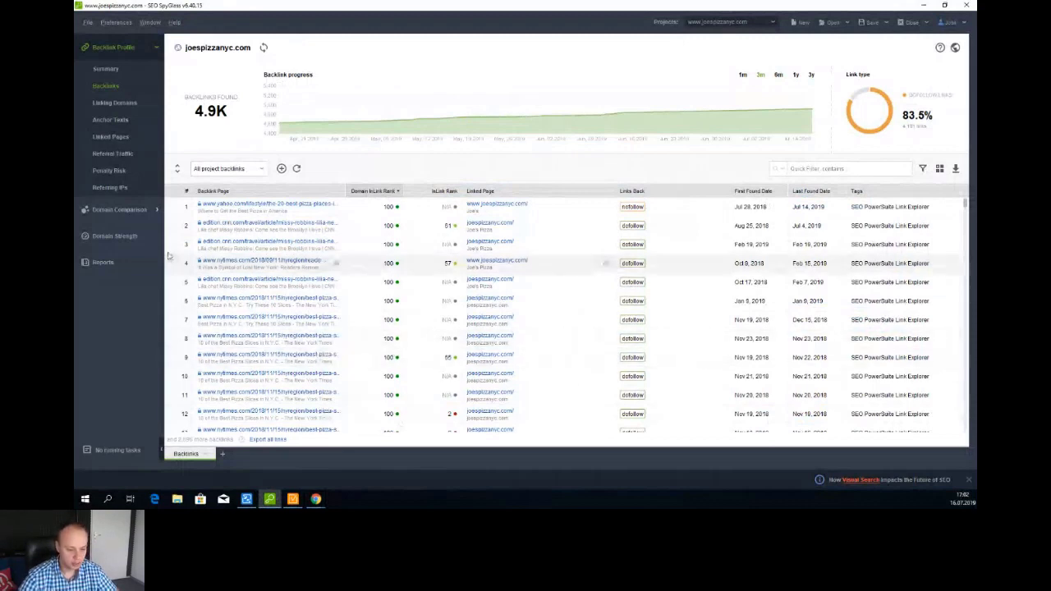
click(111, 137)
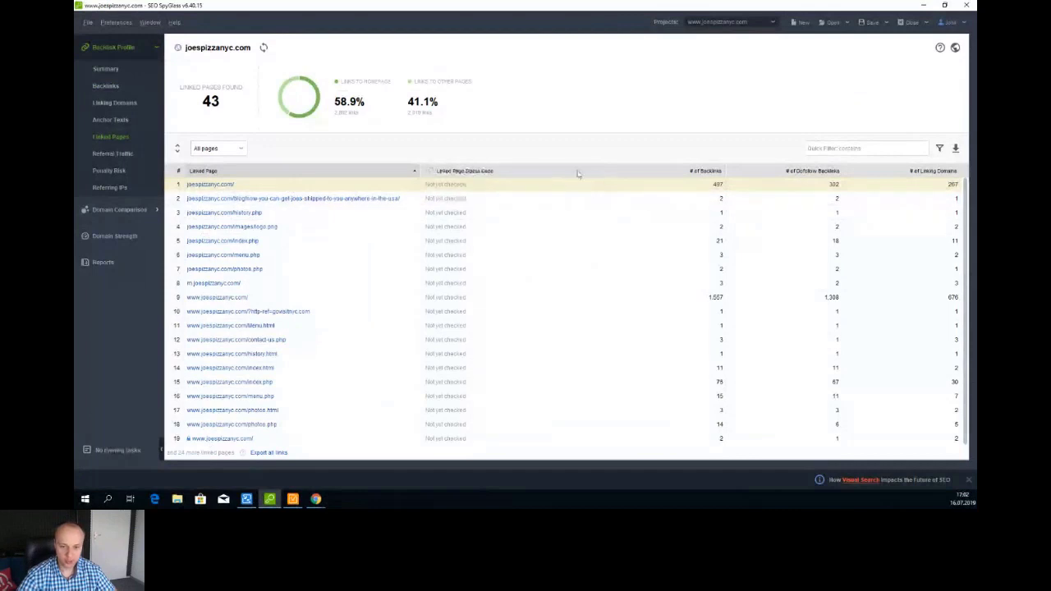
drag(605, 168, 557, 177)
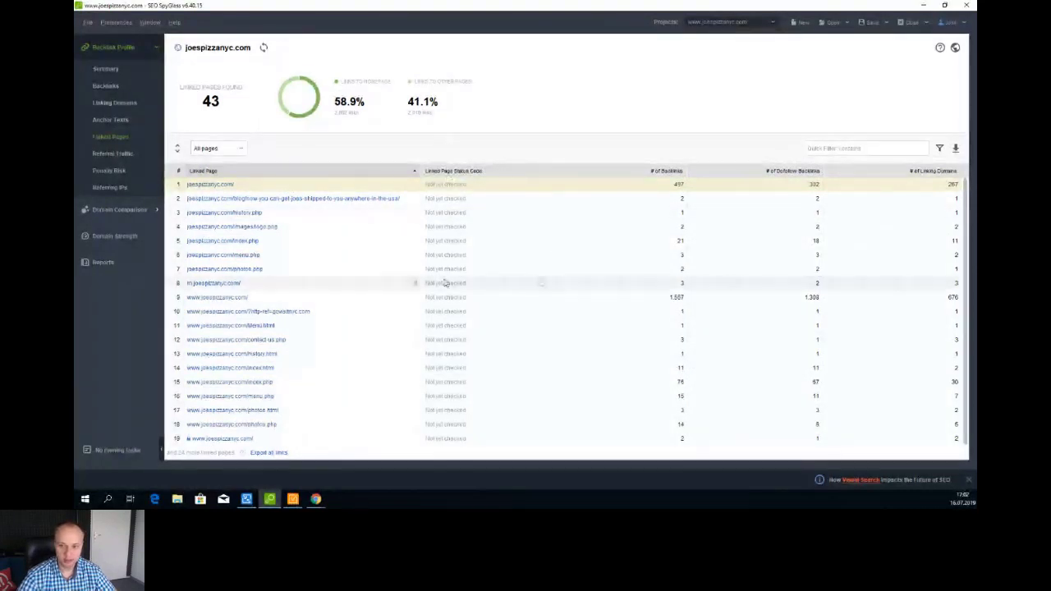
Select the listed linked pages and update their Linked Page Info to fetch the HTTP status codes.
drag(474, 206, 461, 456)
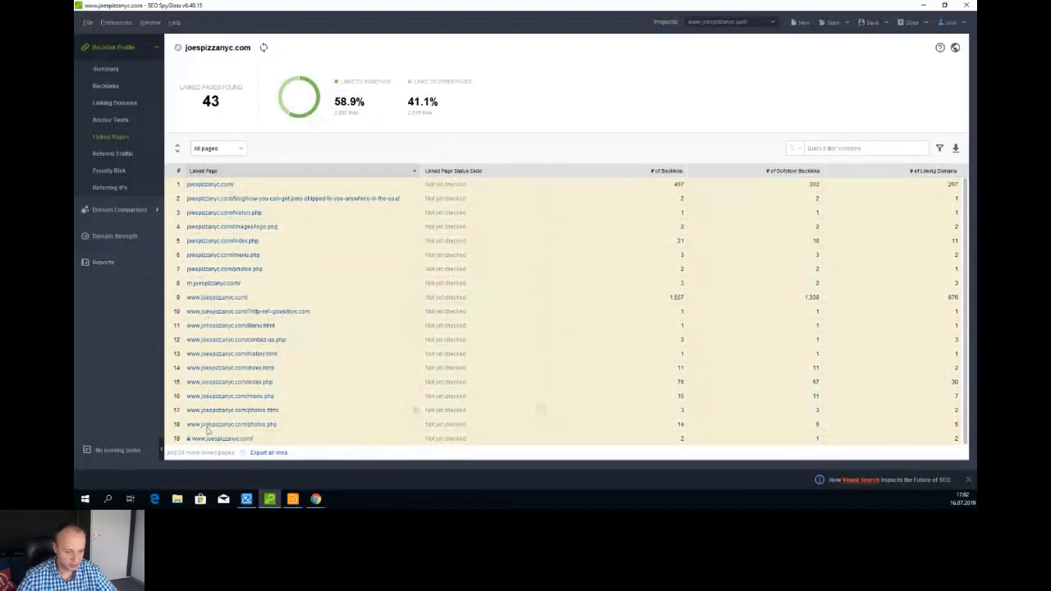
click(427, 172)
drag(432, 110, 399, 206)
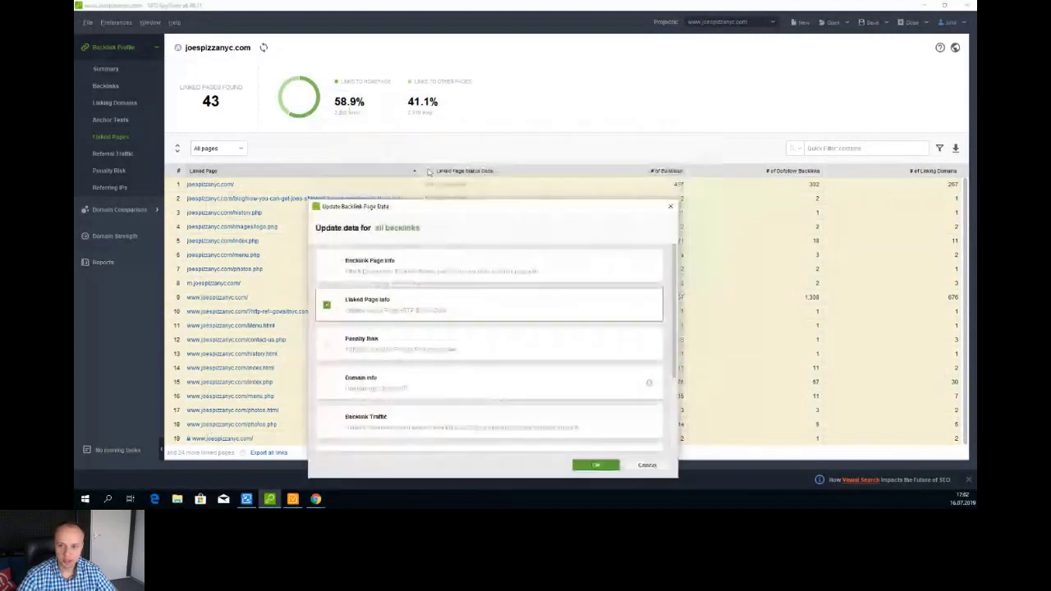
click(596, 464)
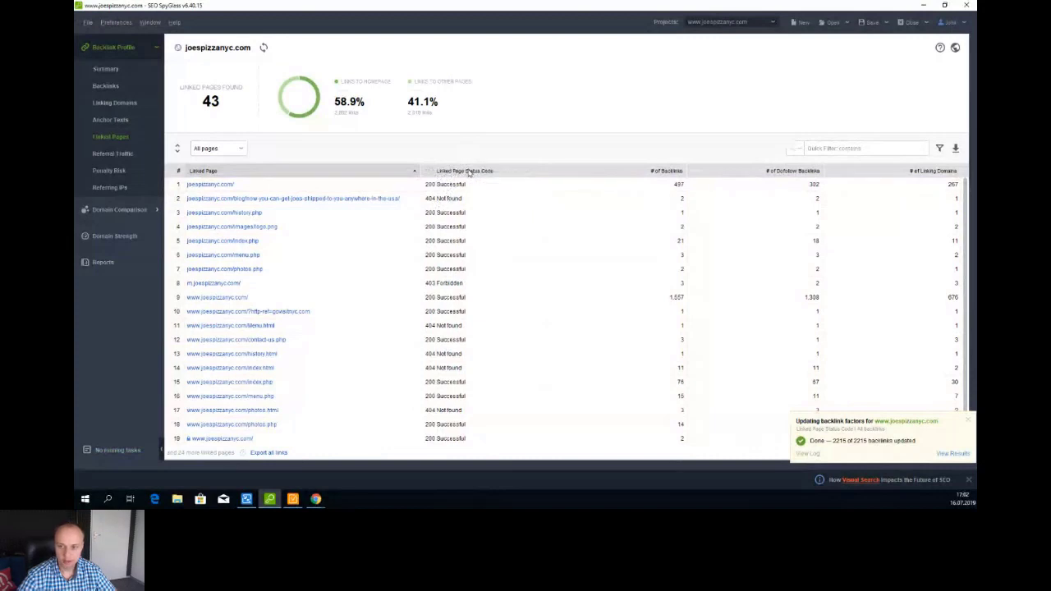
Sort the linked pages by status code with the 404 pages first, and check the history.html page in the browser.
click(467, 171)
click(460, 173)
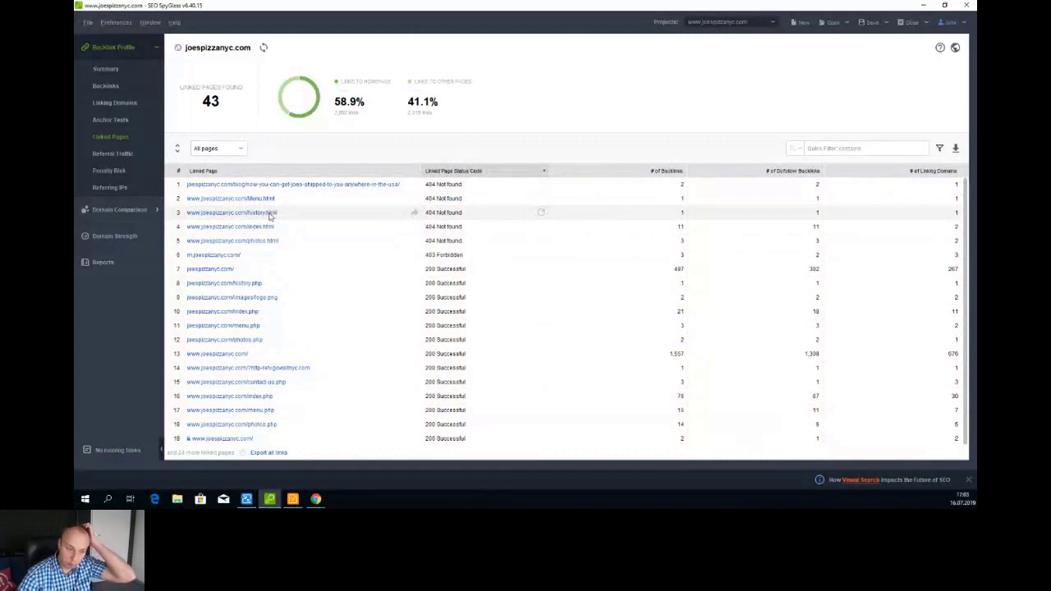
double_click(386, 216)
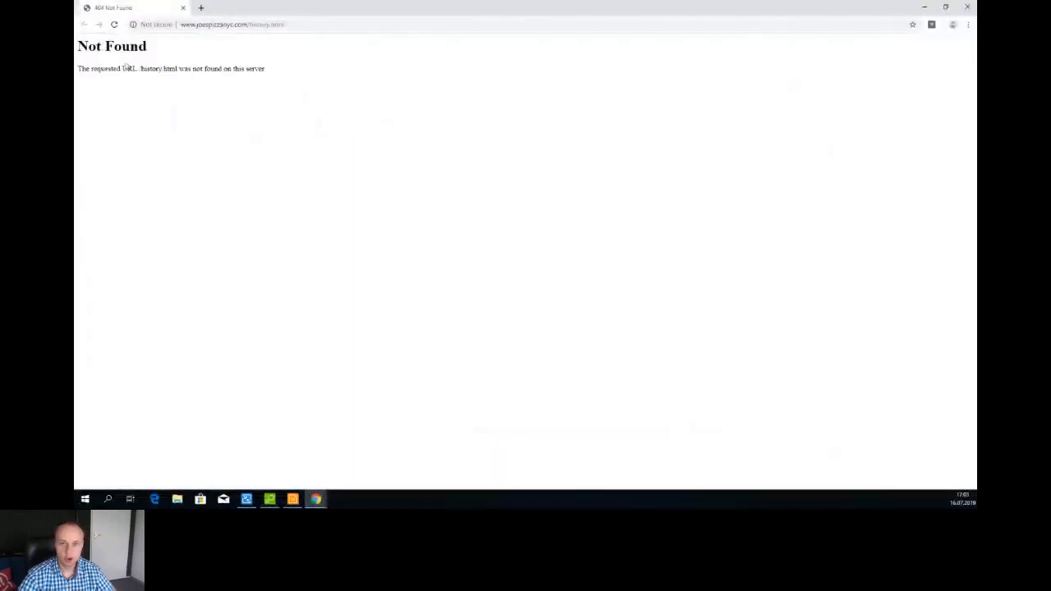
click(967, 8)
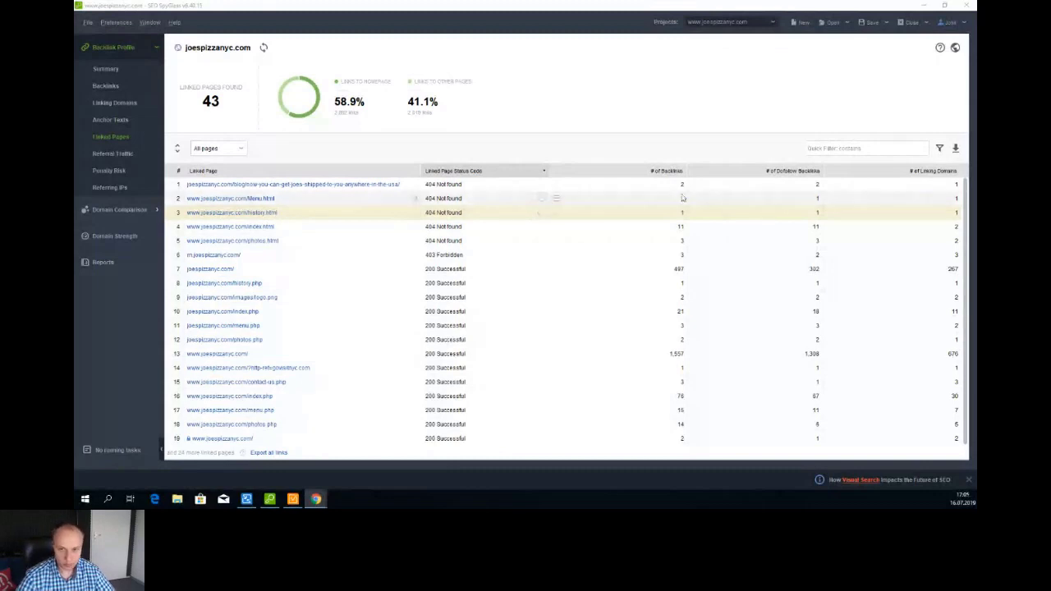
Move the # of Backlinks column before Linked Page Status Code, and compare the linked pages with the site's pages in WebSite Auditor.
drag(670, 170, 525, 176)
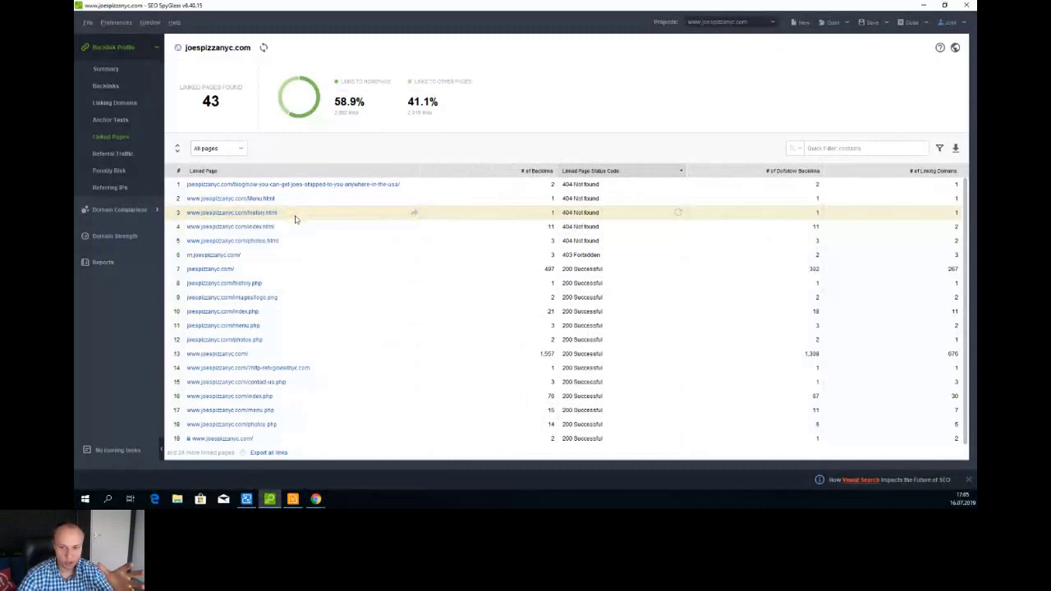
key(alt+Tab)
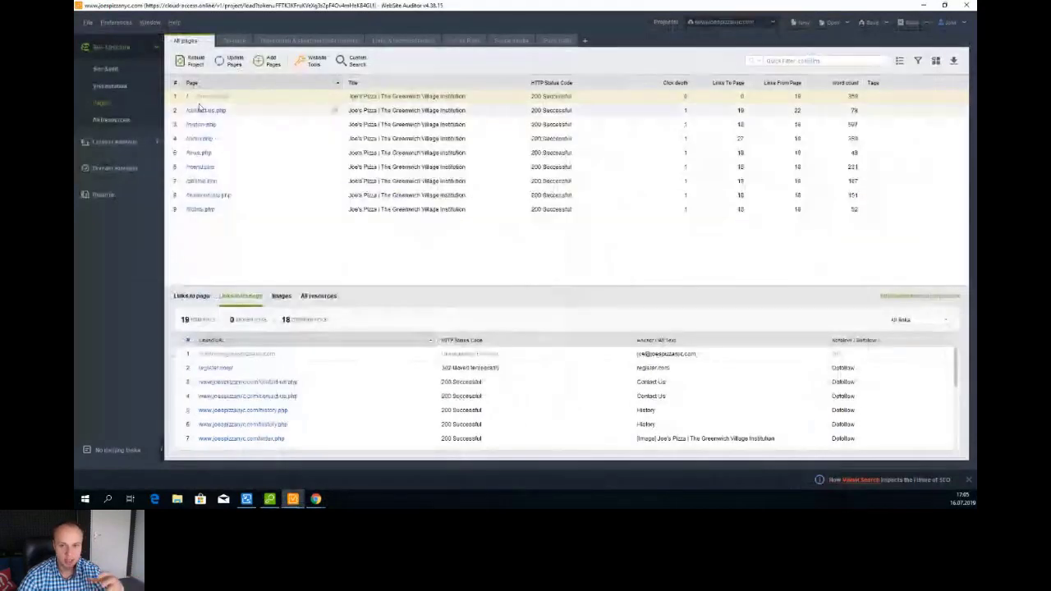
click(270, 499)
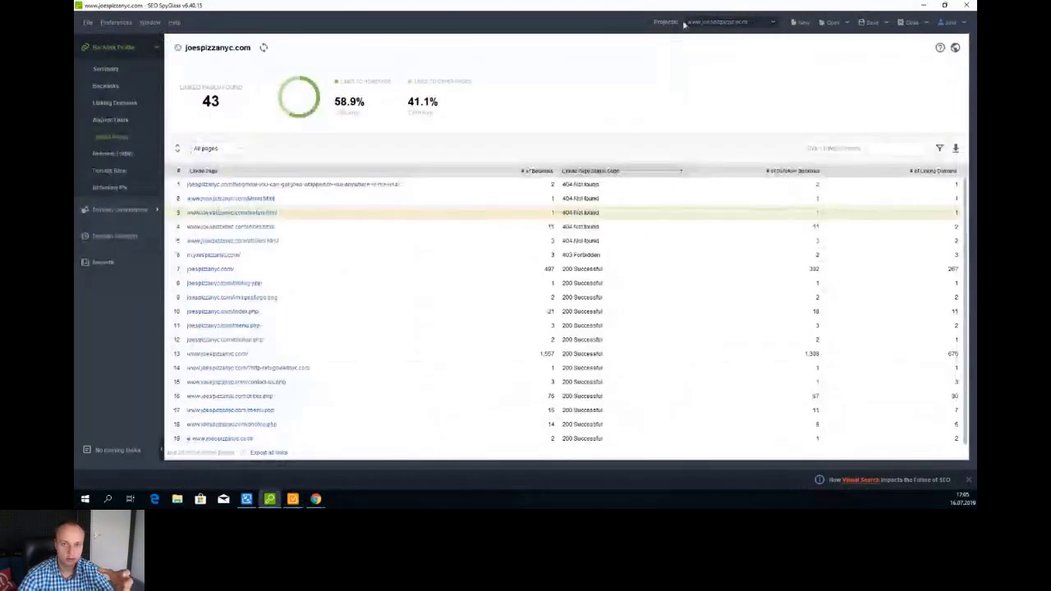
click(922, 5)
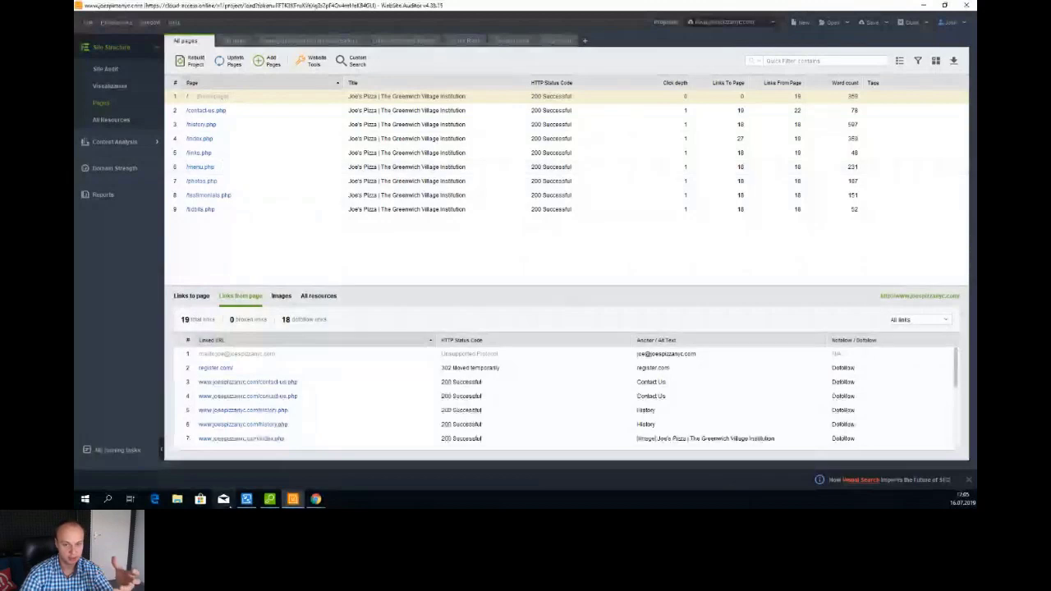
key(alt+Tab)
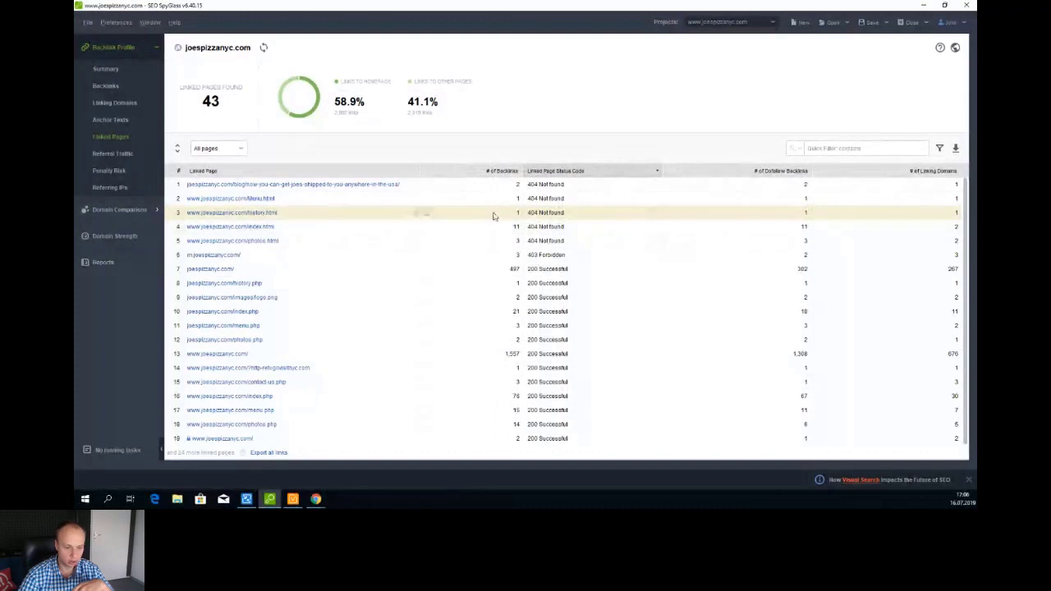
Inspect the backlinks of the broken history.html and Menu.html pages, and open the blog post linking to Menu.html.
click(427, 212)
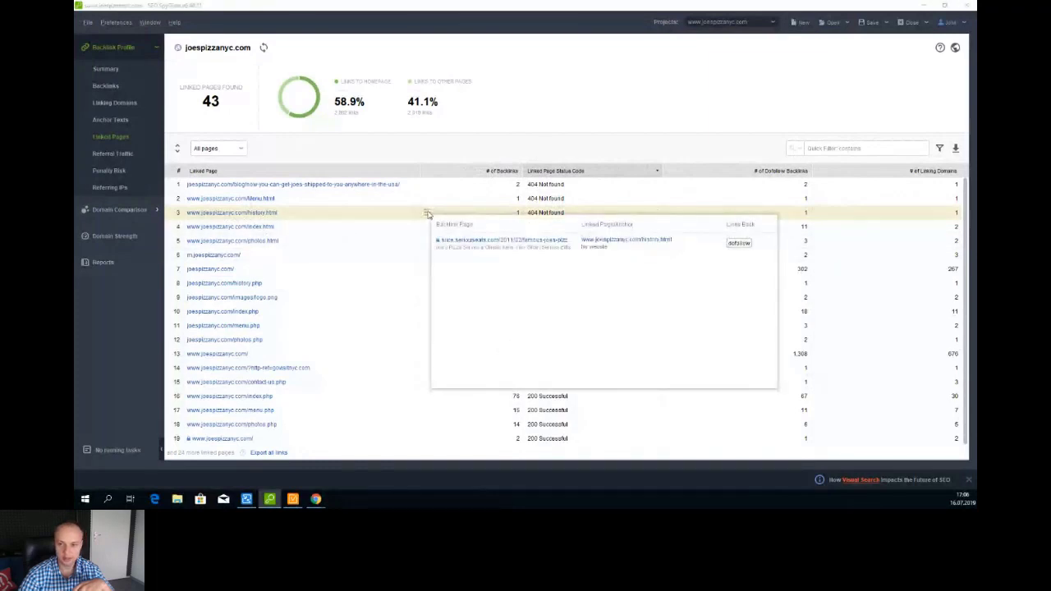
mouse_move(429, 208)
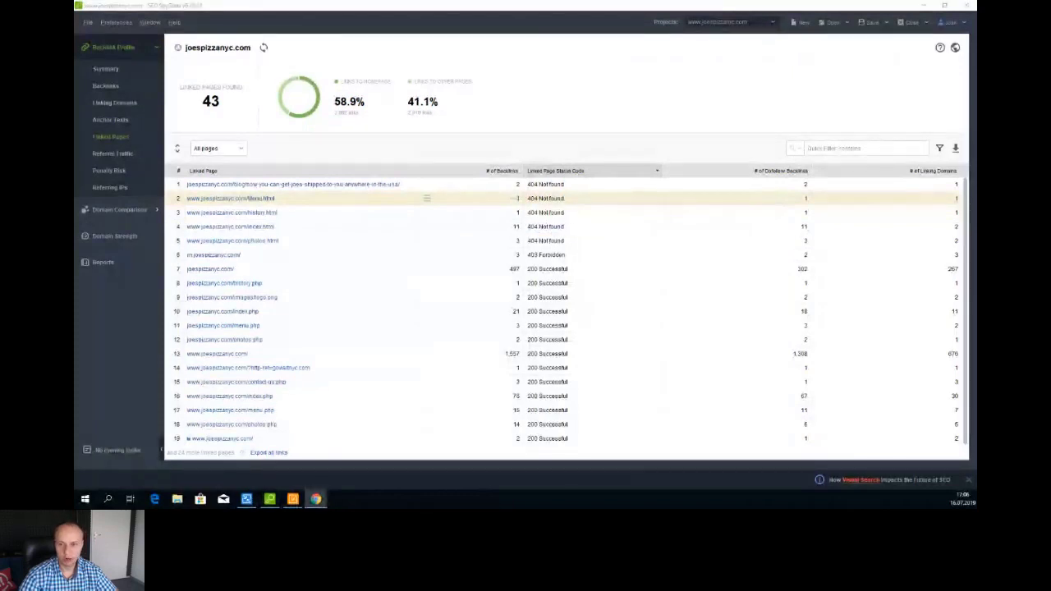
click(515, 198)
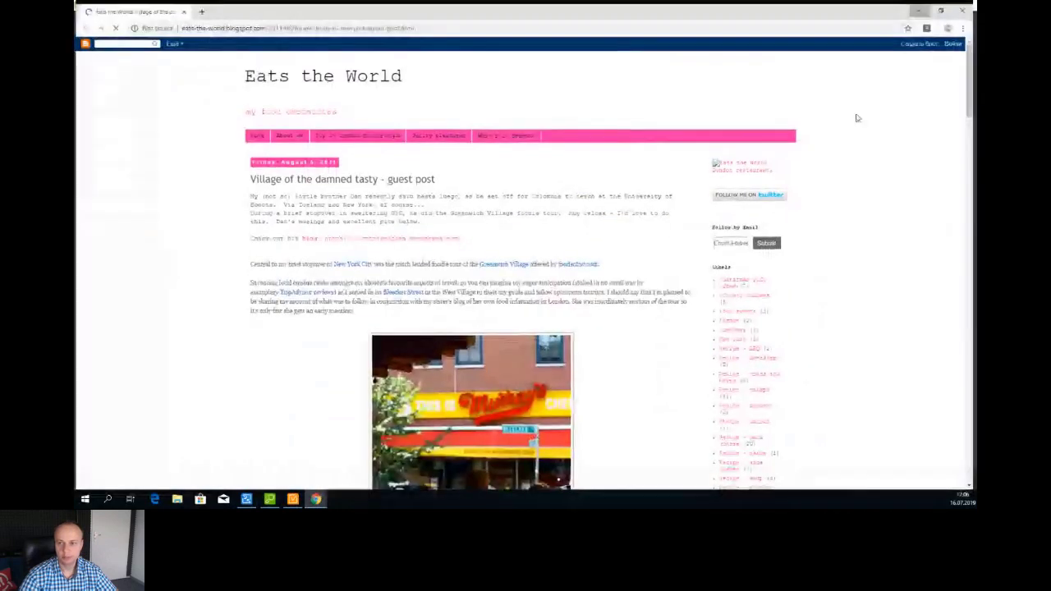
key(alt+Tab)
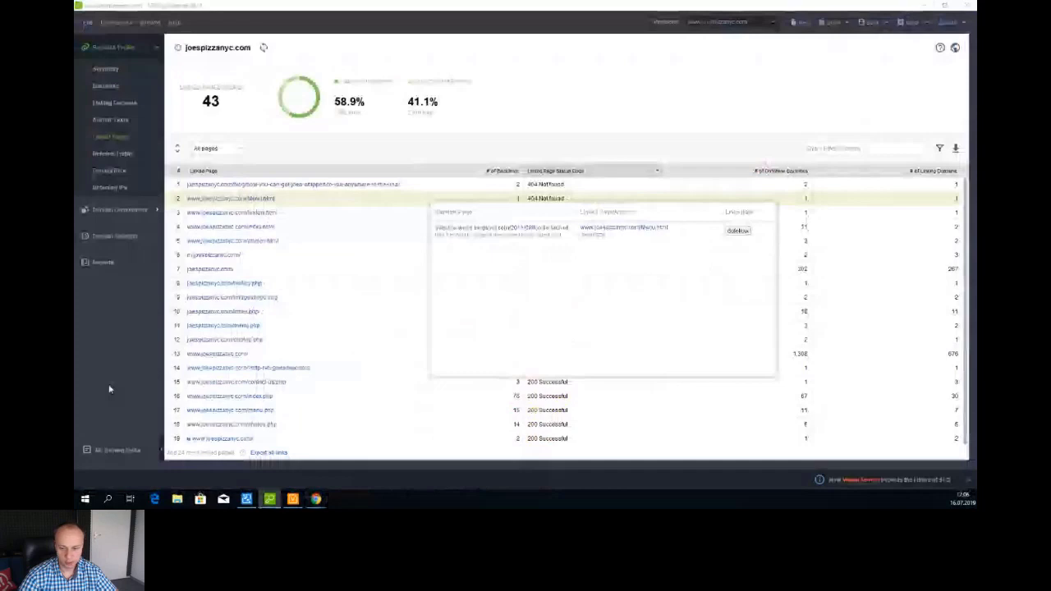
key(alt+Tab)
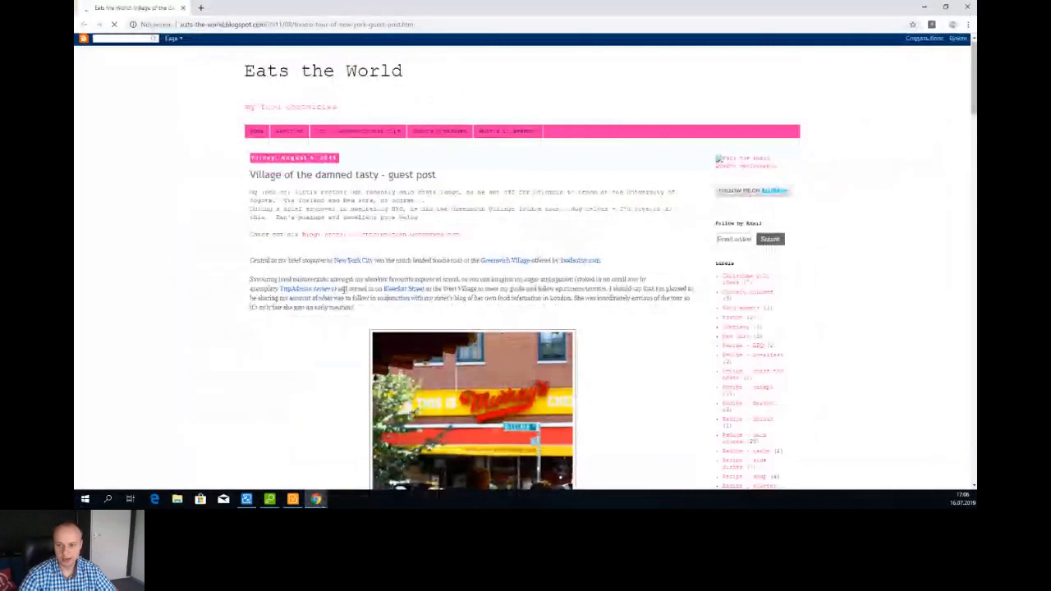
View the page source of the Eats the World blog post and search it for "menu".
scroll(170, 262, down, 10)
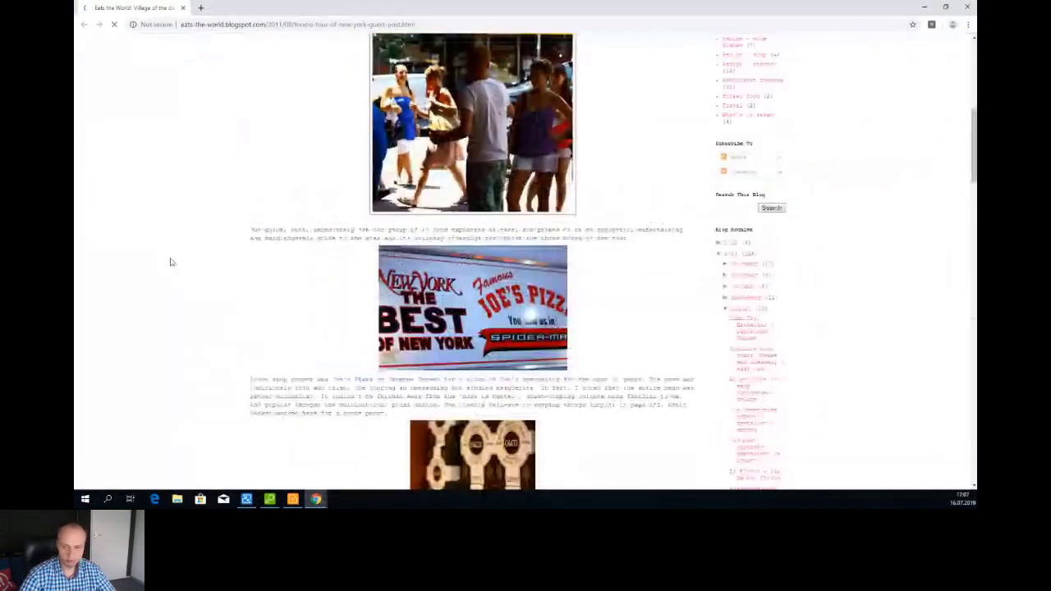
scroll(241, 274, down, 1)
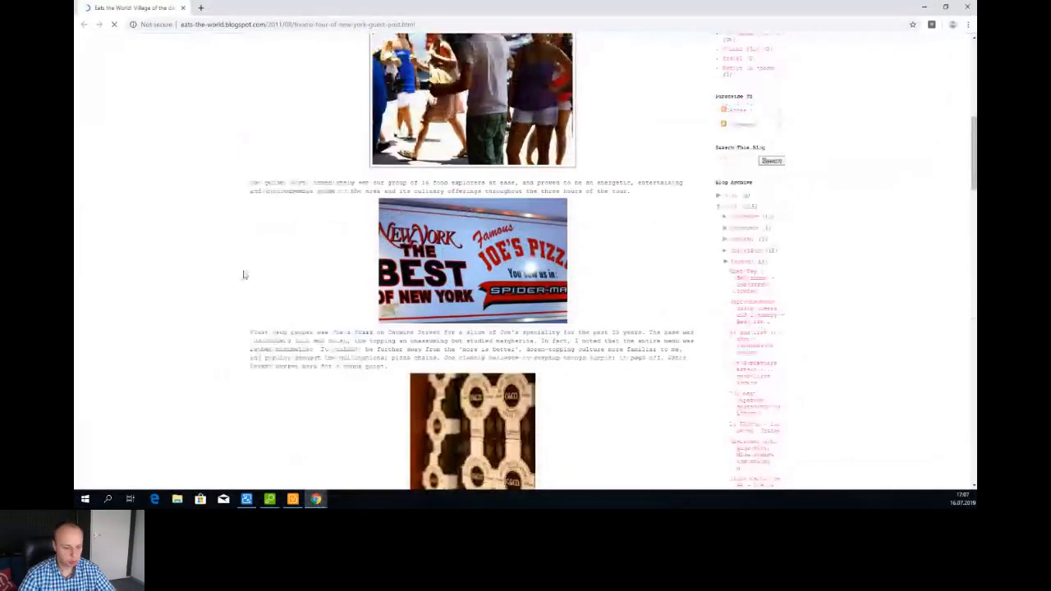
right_click(225, 247)
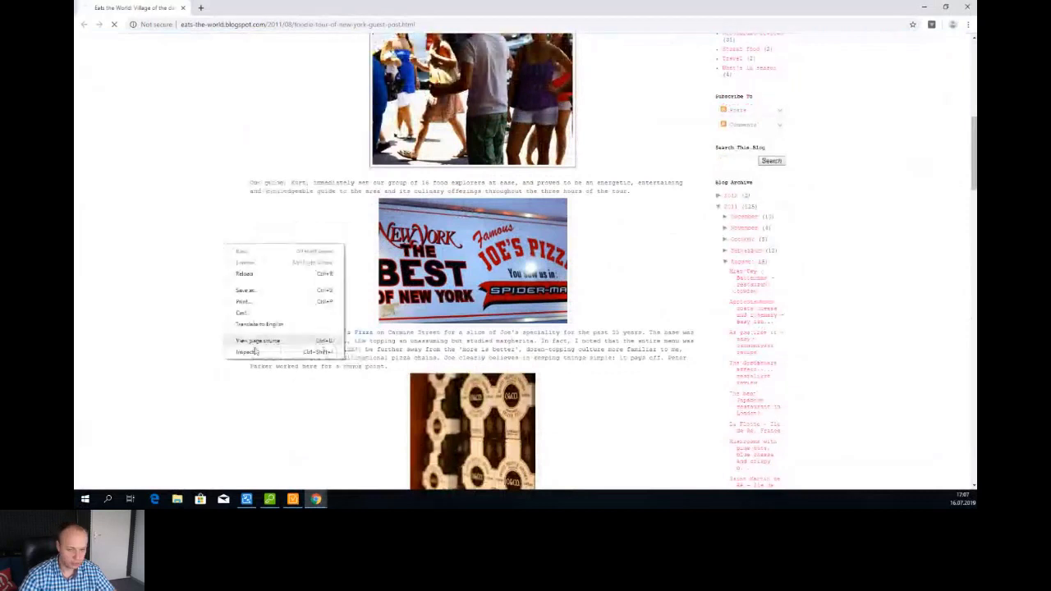
click(251, 341)
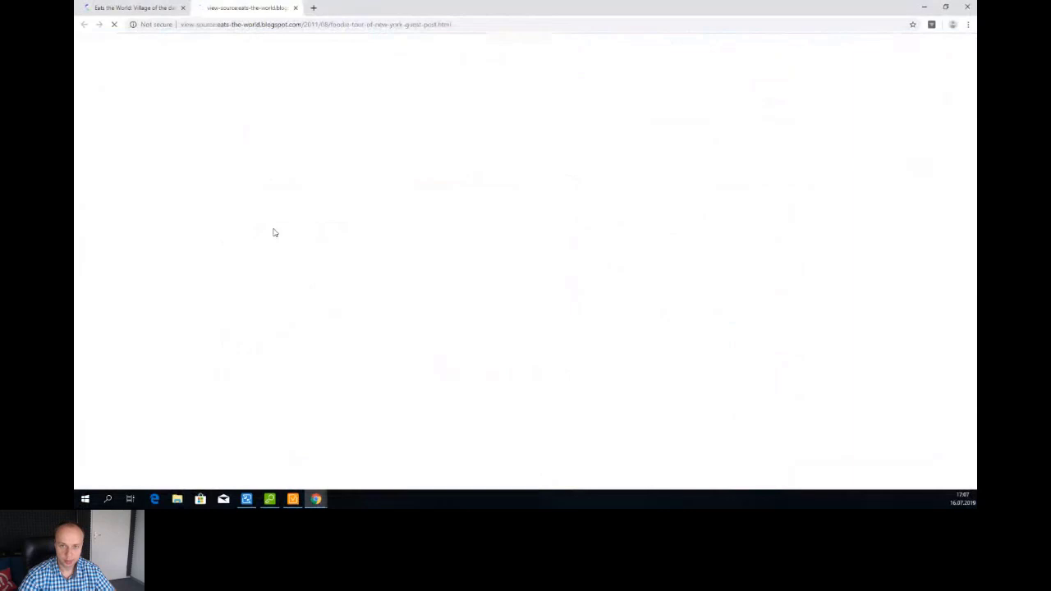
key(ctrl+f)
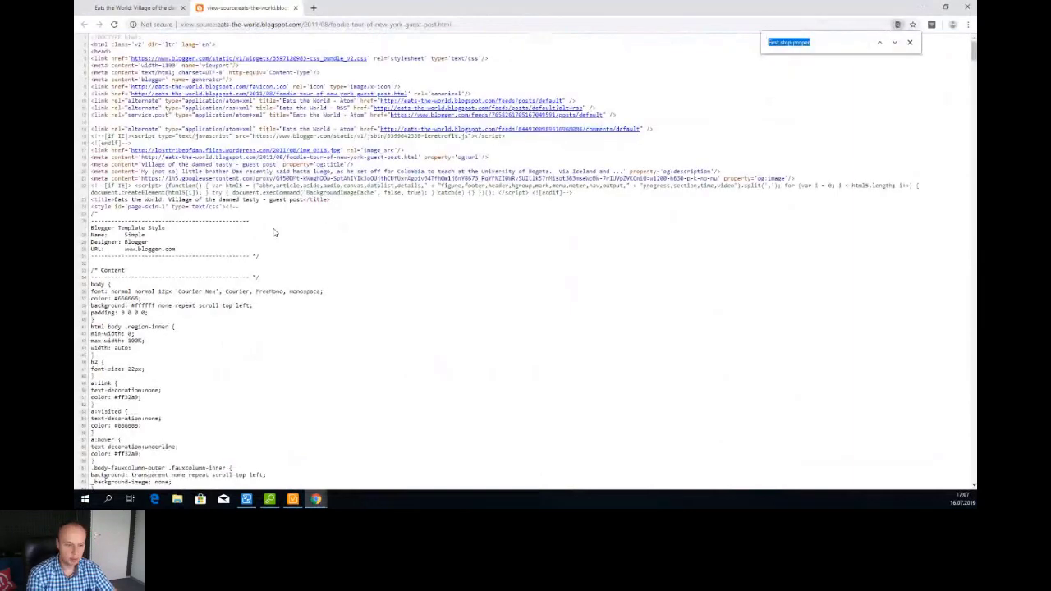
text(menu)
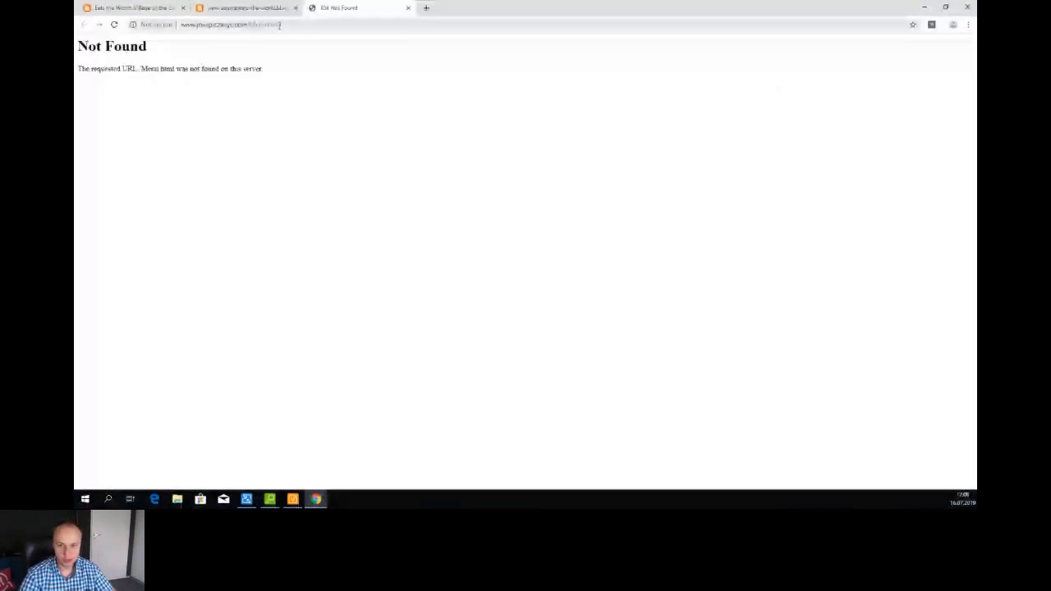
Compare the broken Menu.html address in the browser with the existing page URLs in WebSite Auditor.
key(alt+Tab)
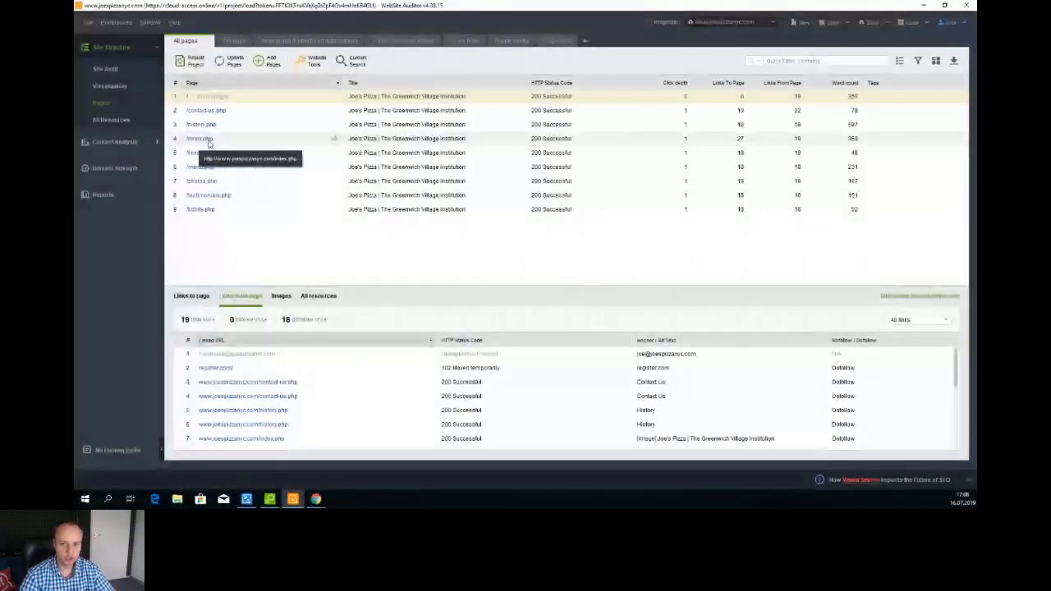
mouse_move(317, 497)
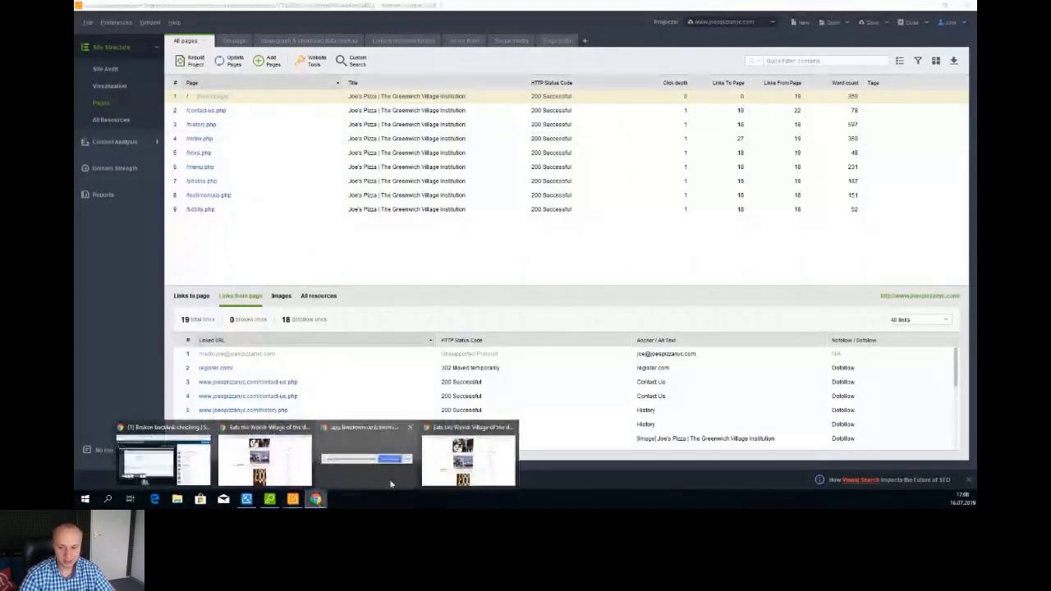
click(391, 484)
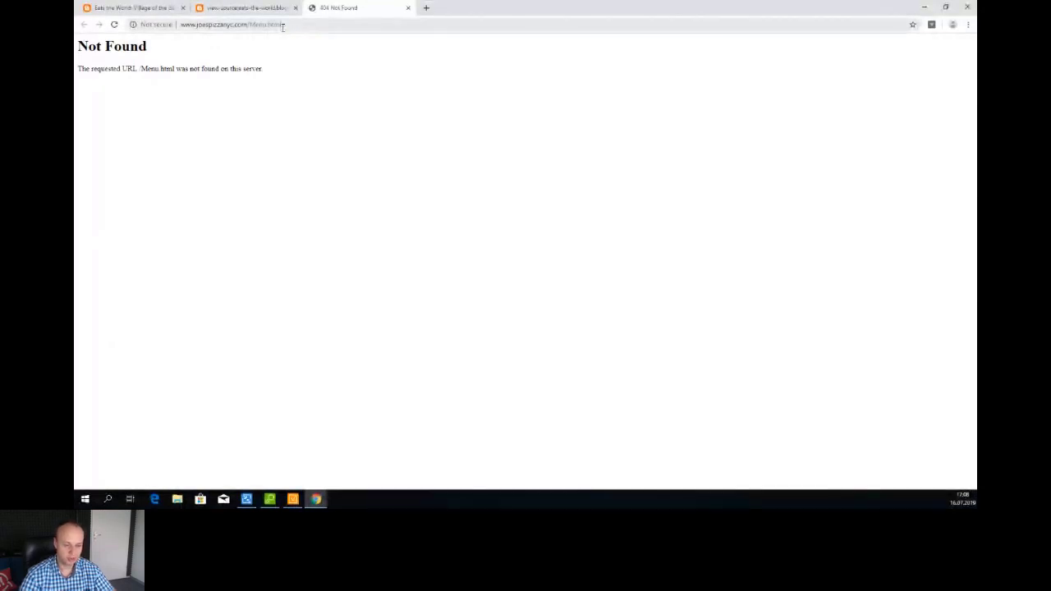
click(284, 26)
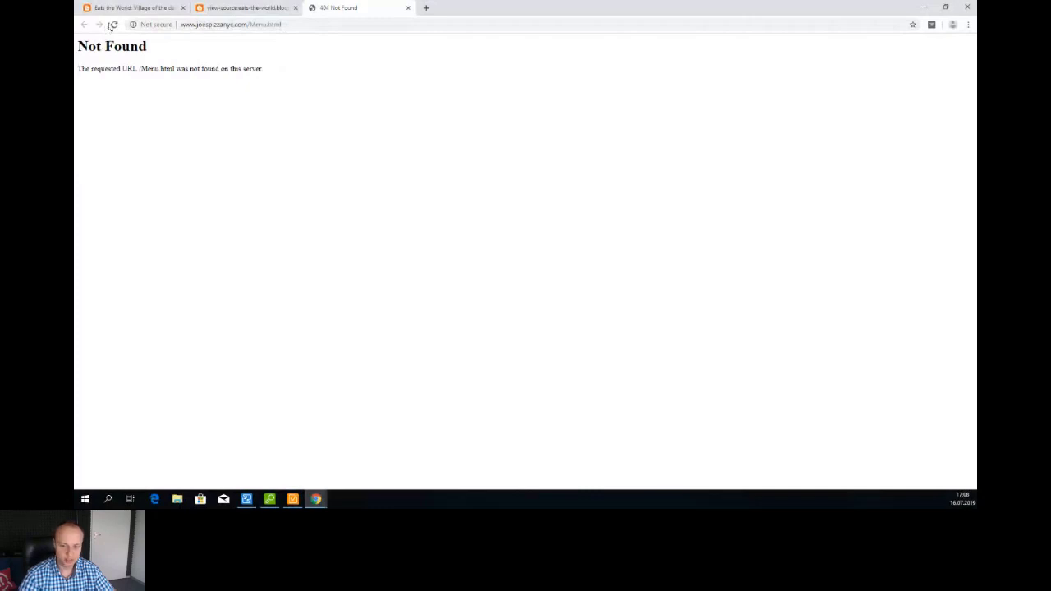
Return to the Eats the World blog post and review the paragraph containing the Joe's Pizza link.
click(132, 7)
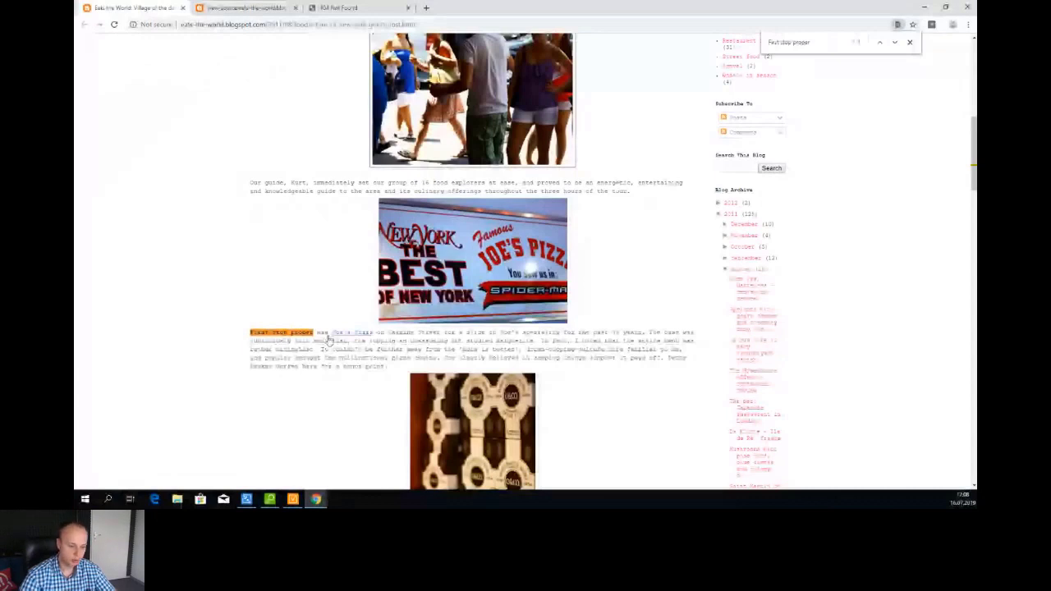
scroll(212, 287, up, 3)
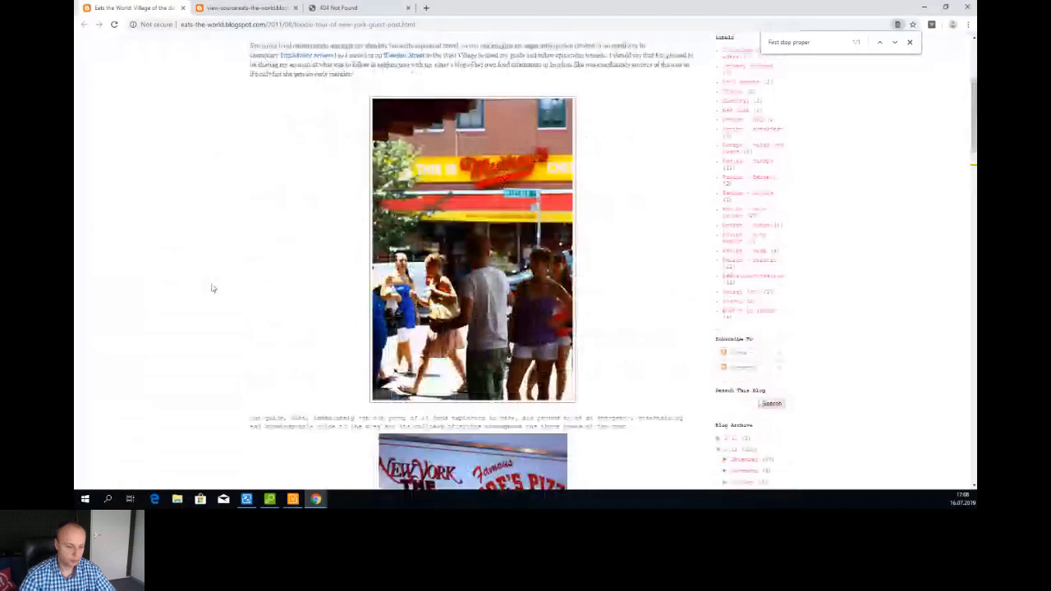
scroll(212, 287, down, 2)
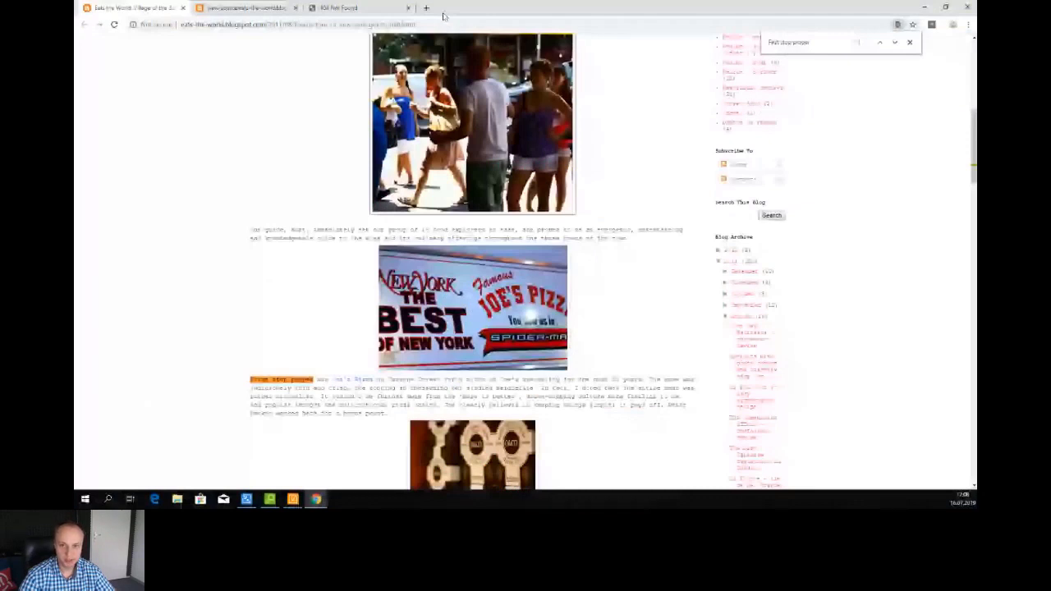
key(alt+Tab)
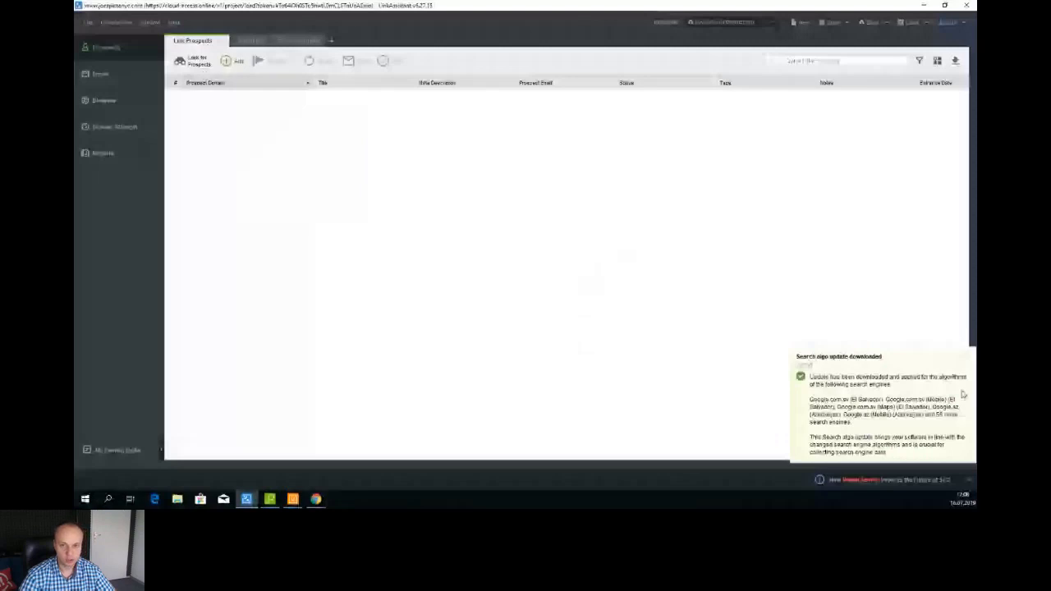
click(970, 355)
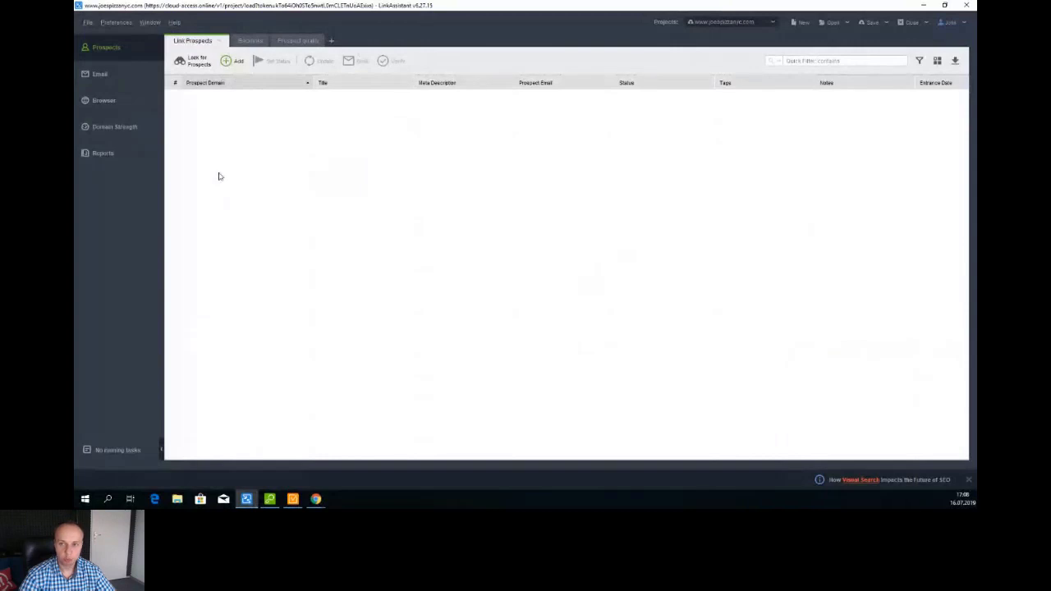
click(232, 61)
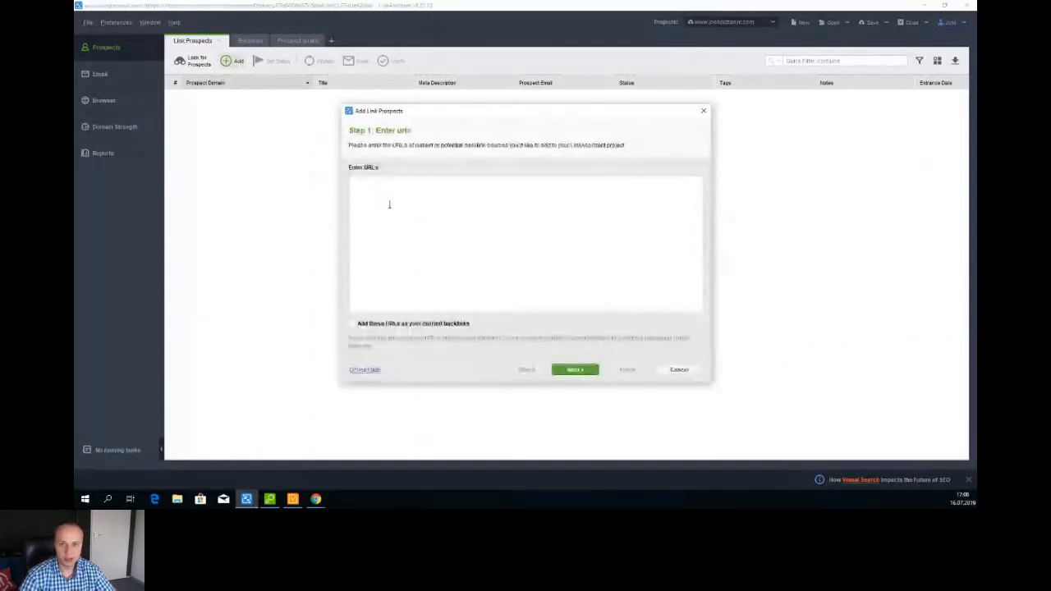
text(http://eats-the-world.blogspot.com/2011/08/foodie-tour-of-new-york-guest-post.html)
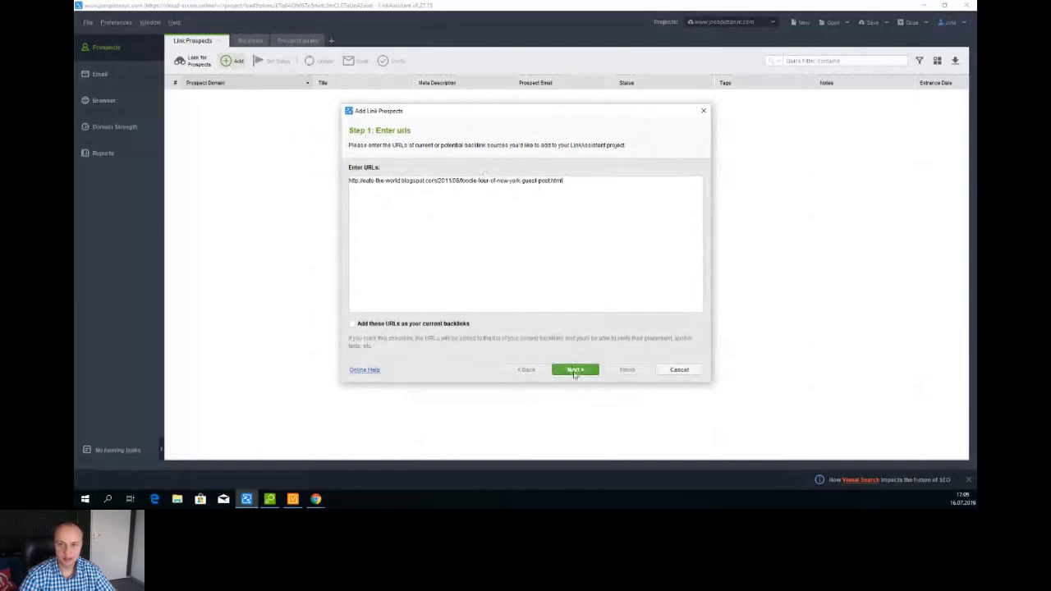
click(352, 324)
click(570, 372)
click(352, 238)
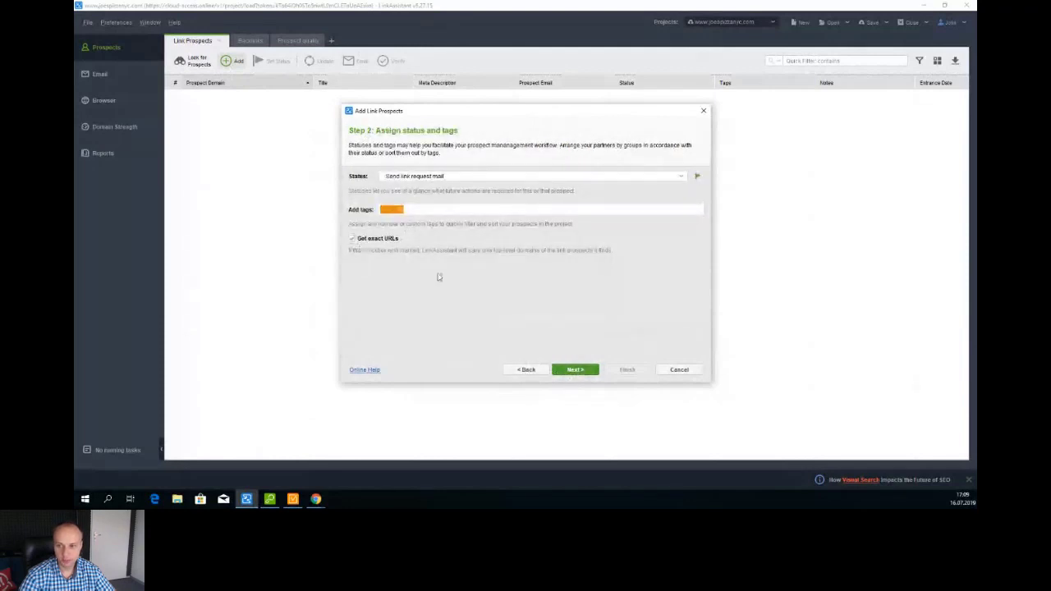
click(557, 372)
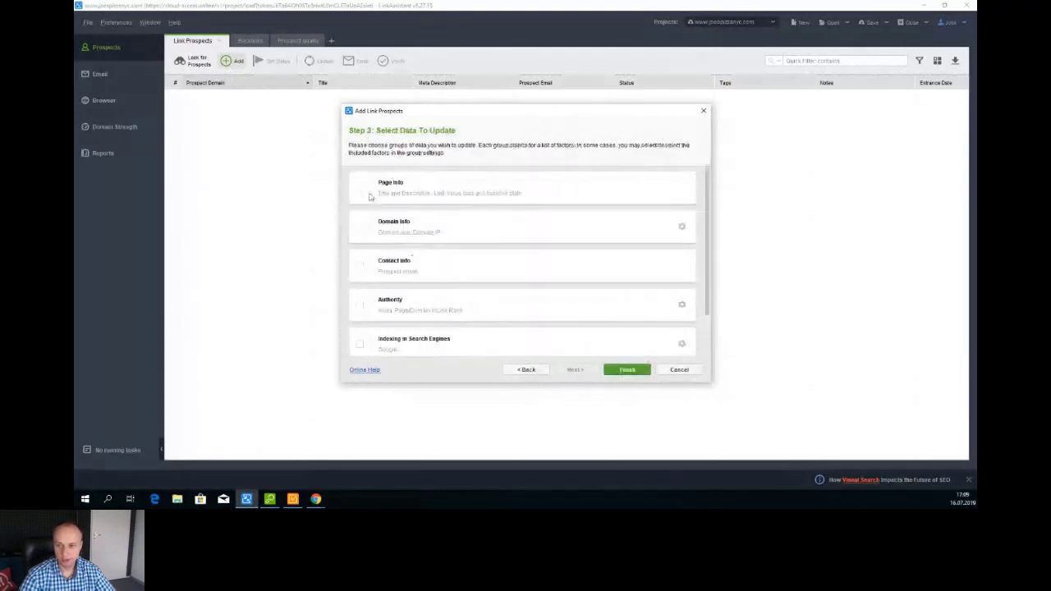
click(359, 189)
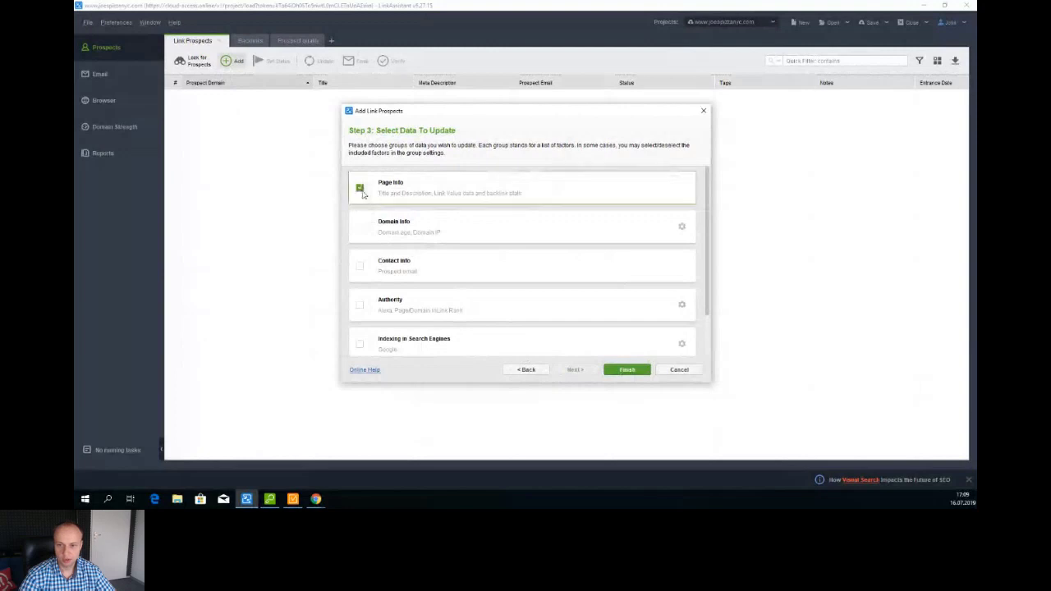
click(627, 369)
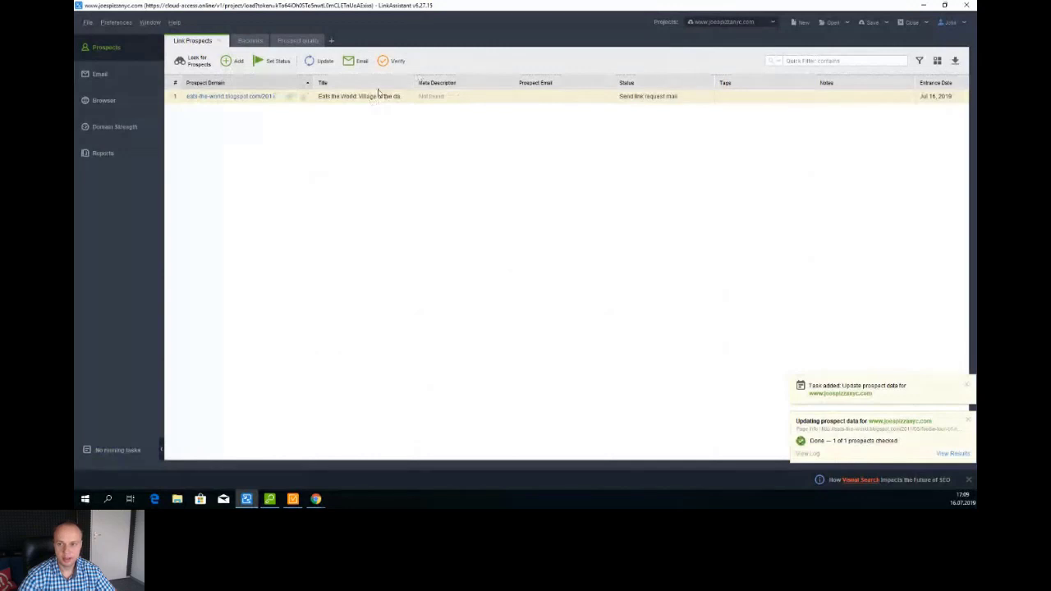
Add the Verification Passed and Found Anchor Text columns to the Link Prospects table and place them directly after Prospect Domain.
click(936, 62)
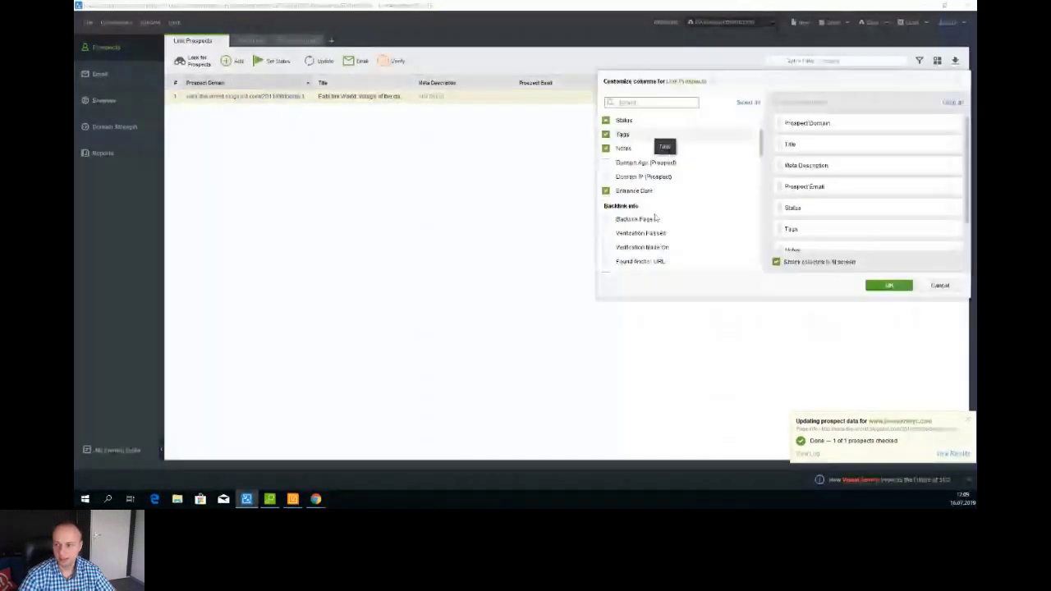
click(606, 233)
scroll(641, 255, down, 1)
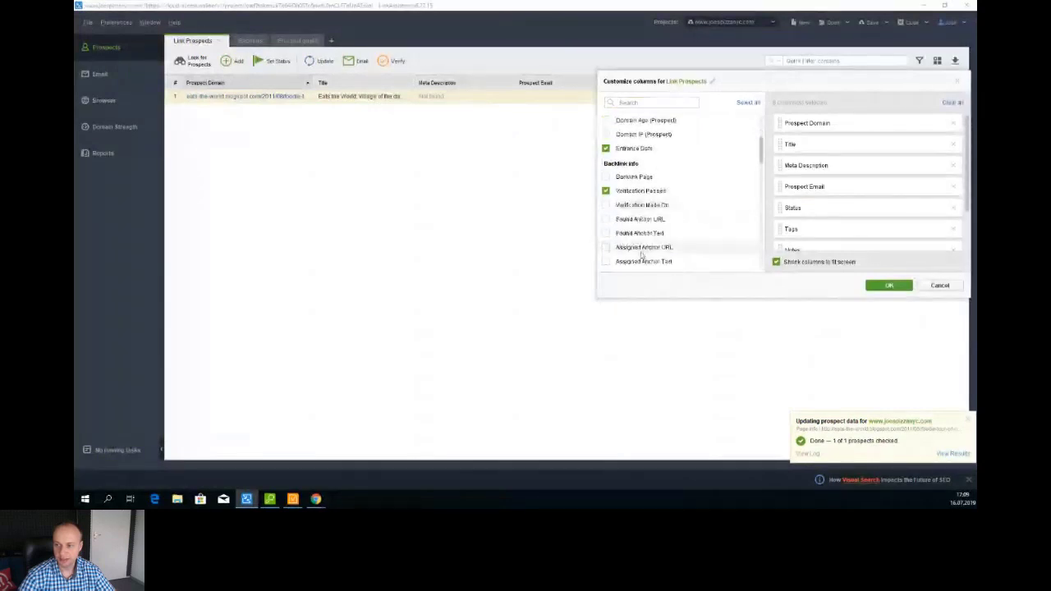
click(611, 236)
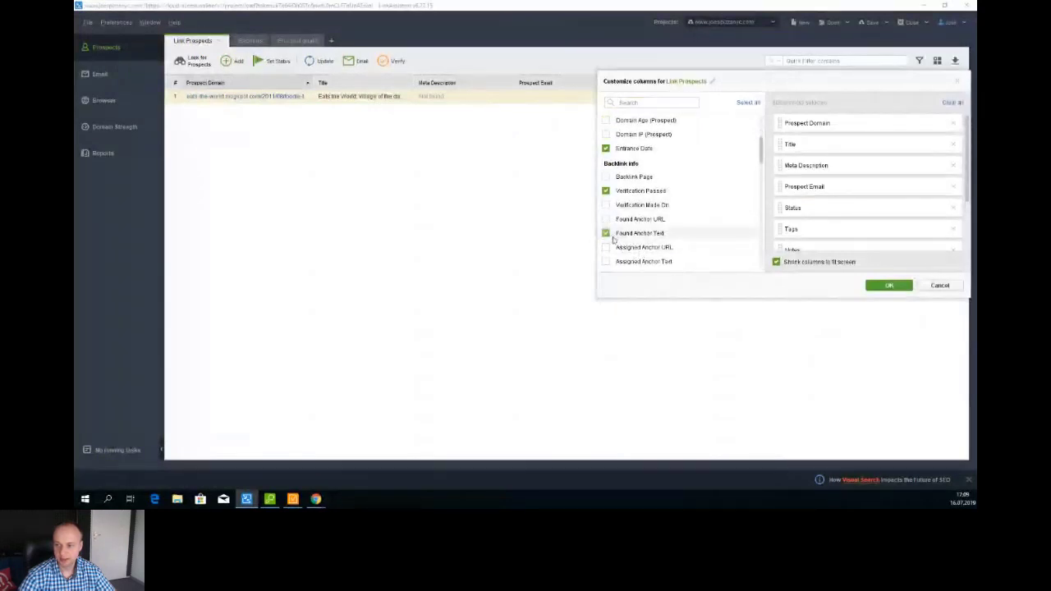
click(882, 289)
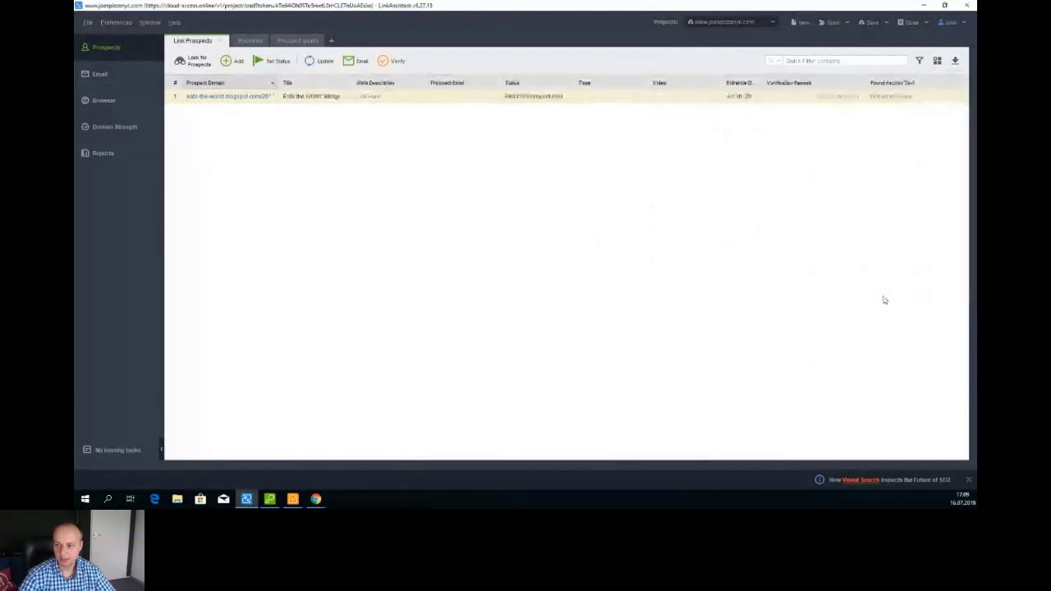
drag(790, 82, 416, 62)
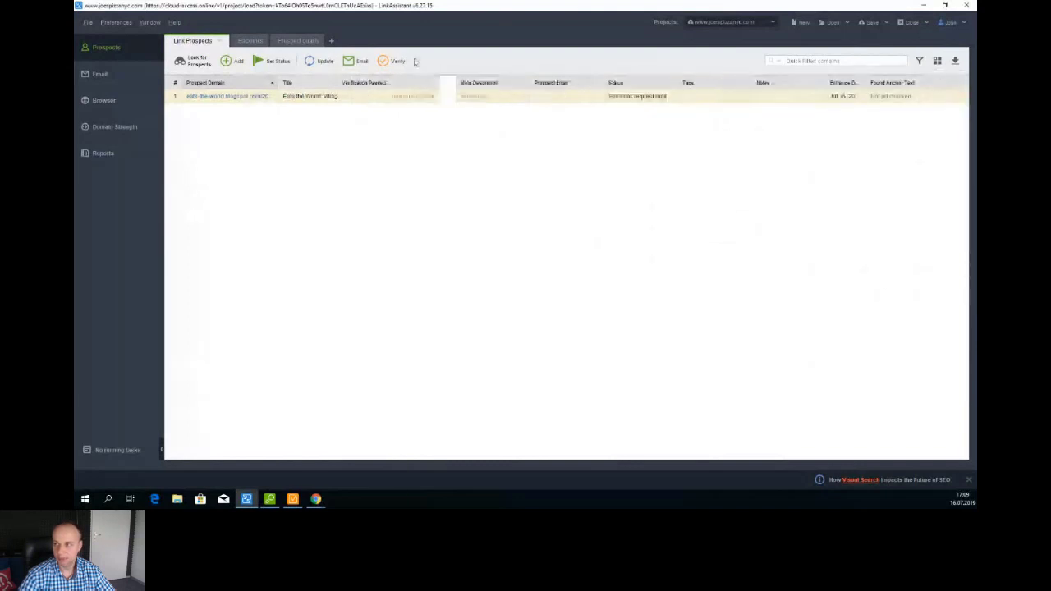
drag(895, 83, 415, 84)
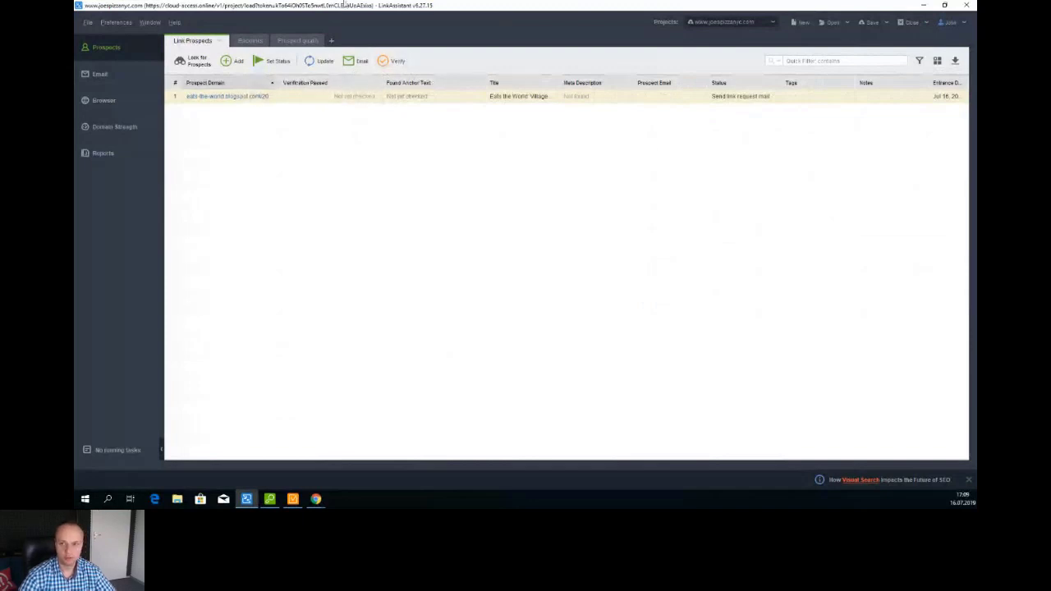
Verify the Eats the World prospect's backlink by scanning only the current page, and widen the Prospect Domain column.
click(393, 61)
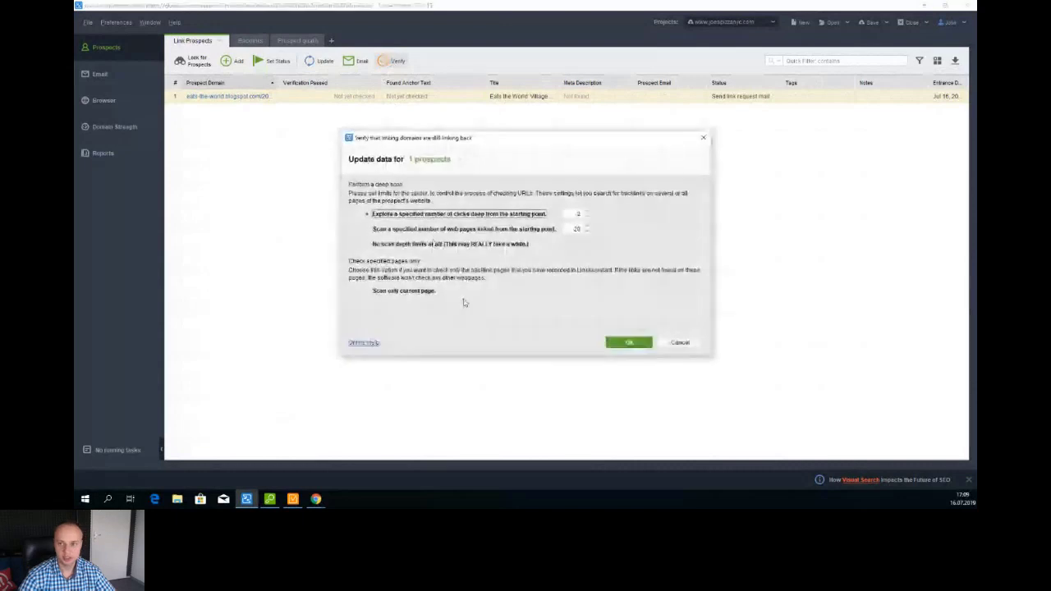
click(376, 293)
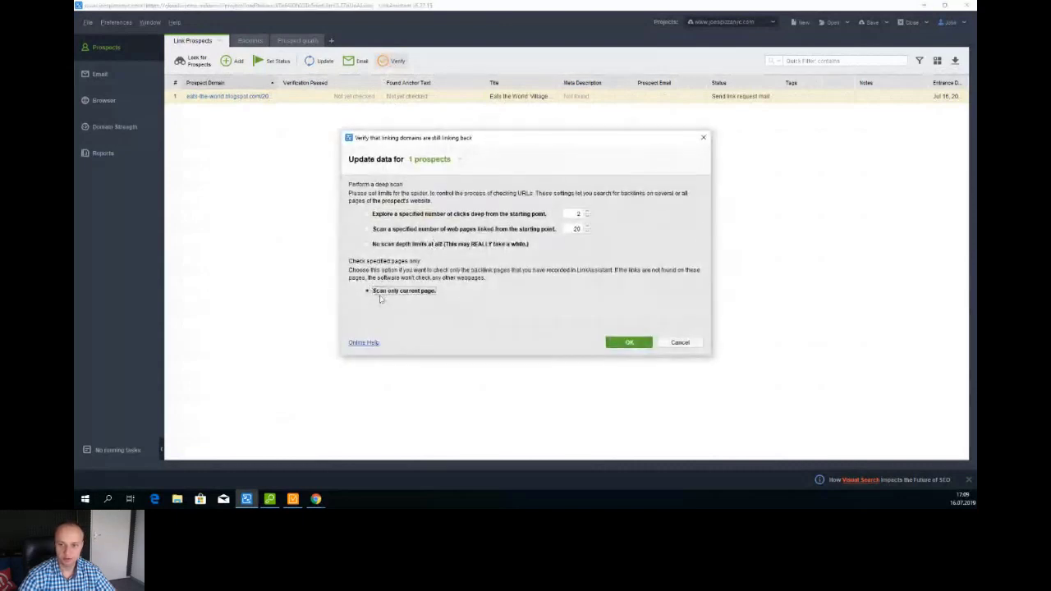
key(Return)
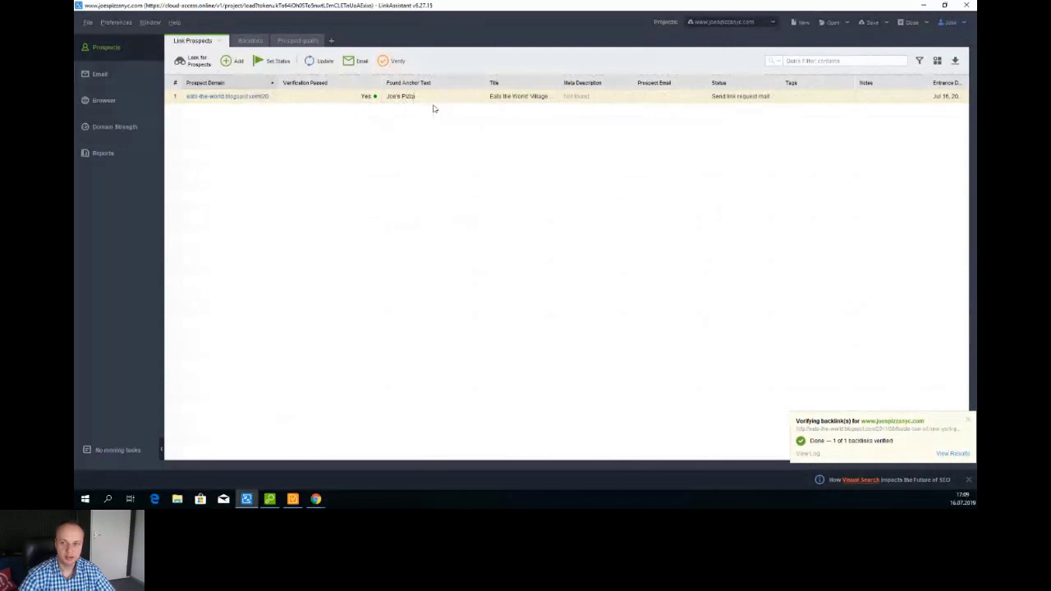
double_click(278, 83)
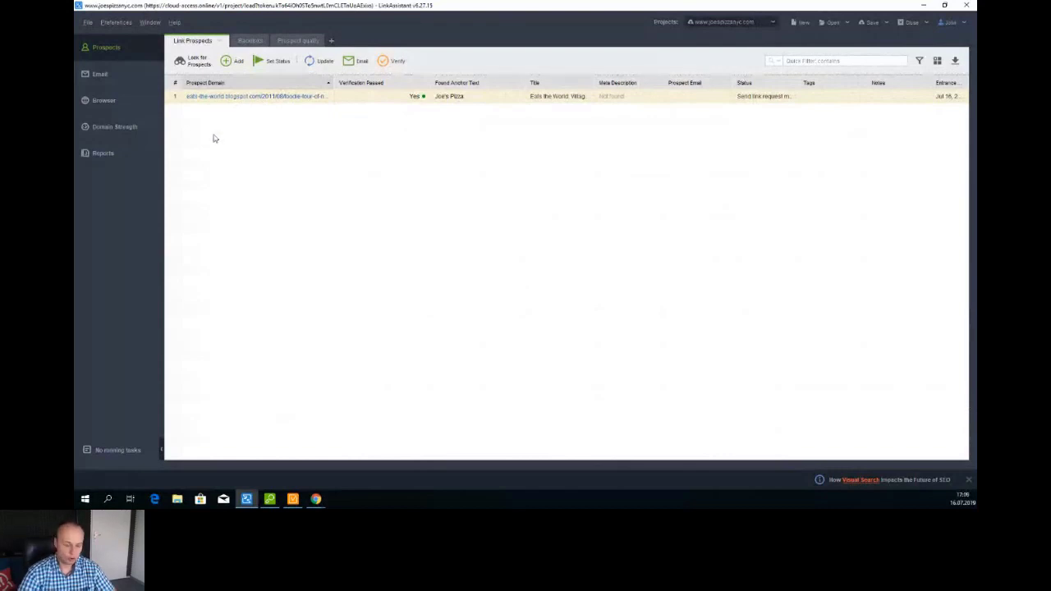
Review the existing page URLs in WebSite Auditor and the Eats the World guest post in the browser.
click(316, 499)
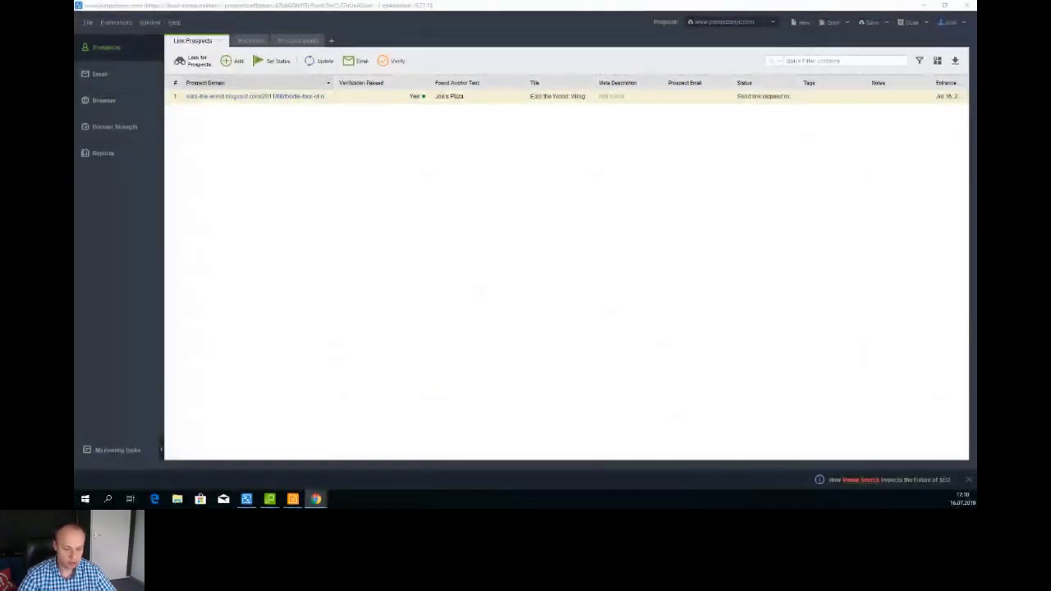
click(292, 499)
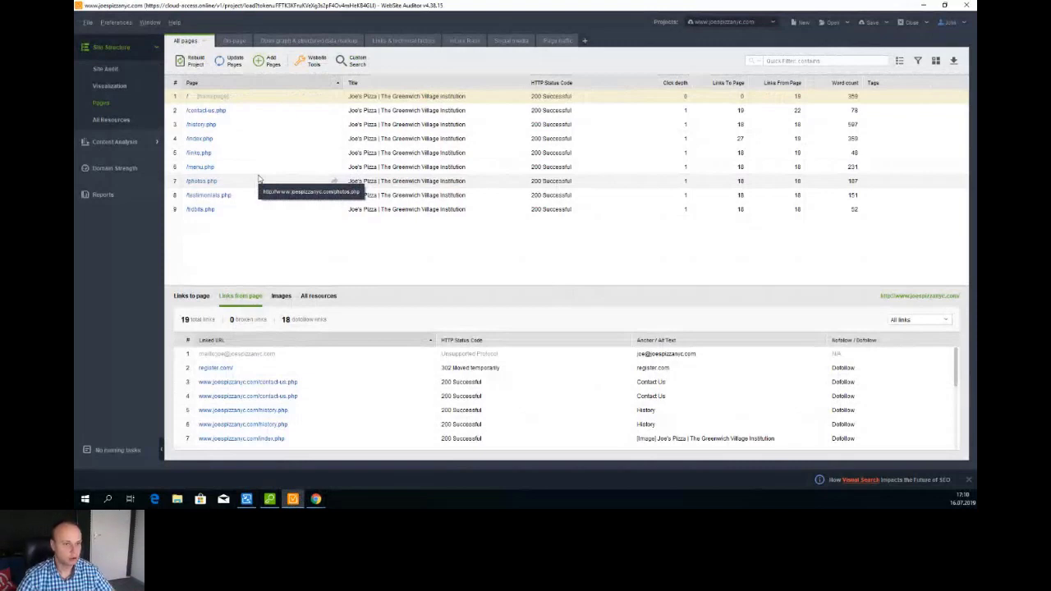
click(246, 498)
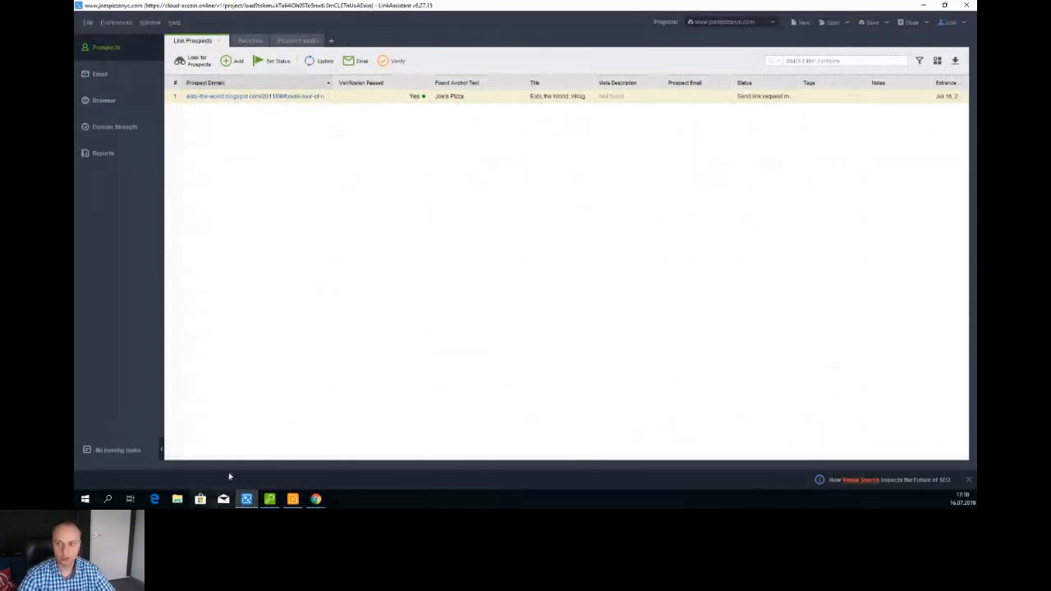
mouse_move(319, 500)
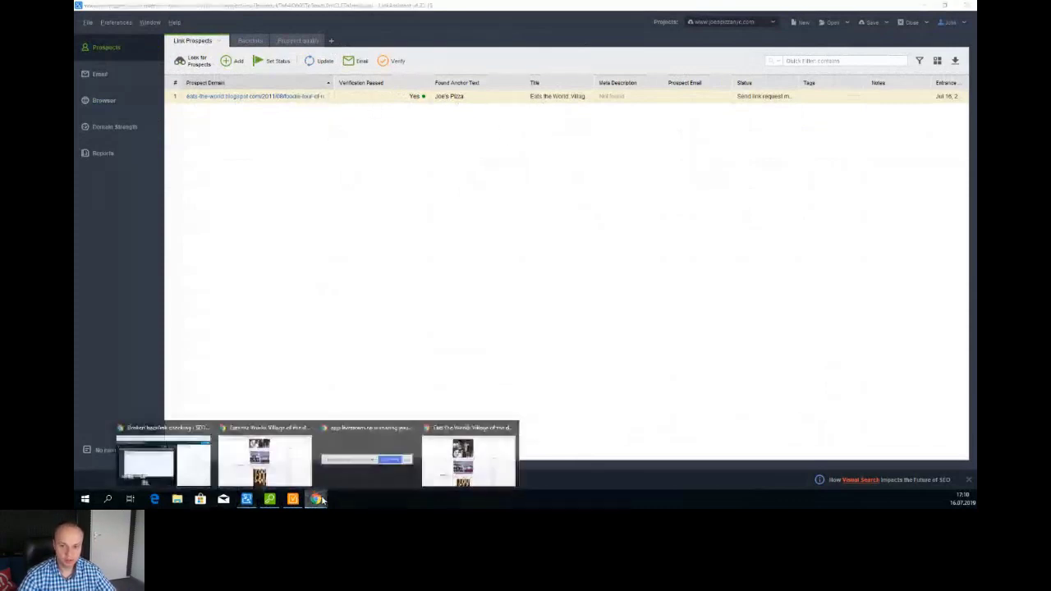
click(487, 476)
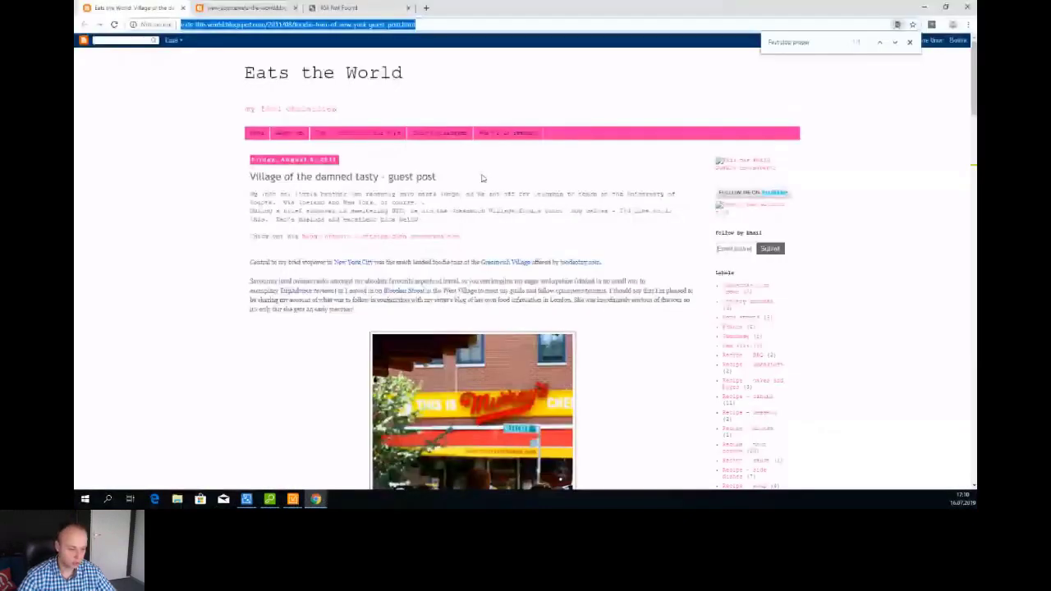
scroll(290, 353, down, 2)
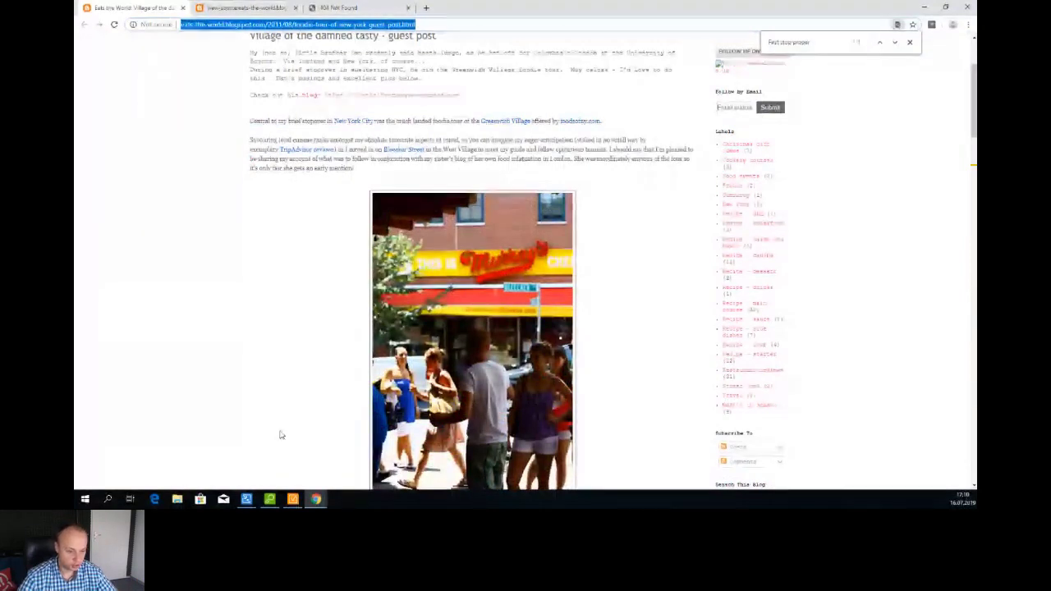
Return to LinkAssistant, widen the Prospect Domain column to show the full address, and verify the backlink again on the current page only.
key(alt+Tab)
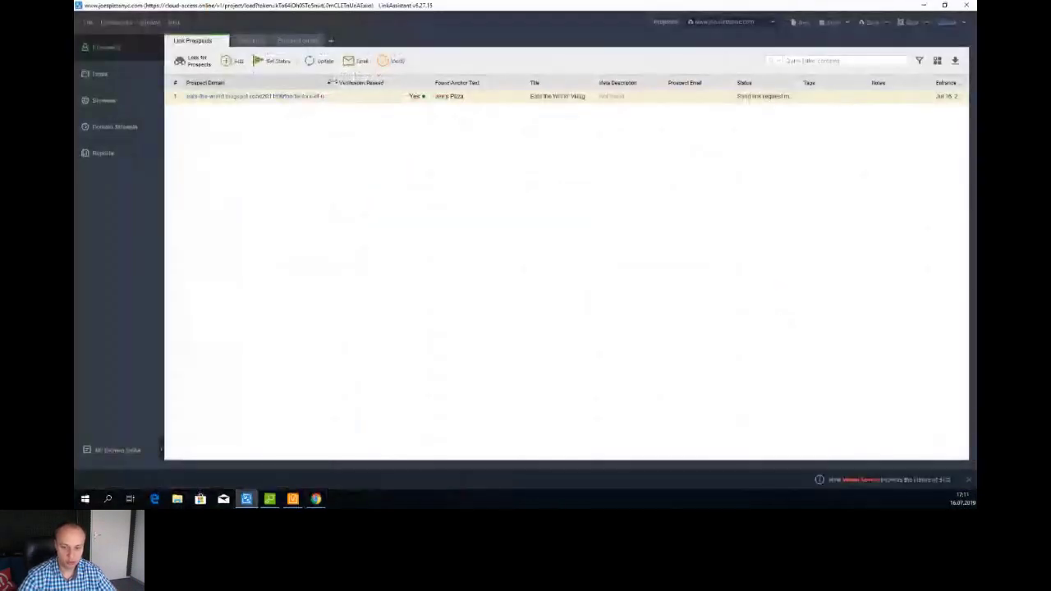
double_click(330, 82)
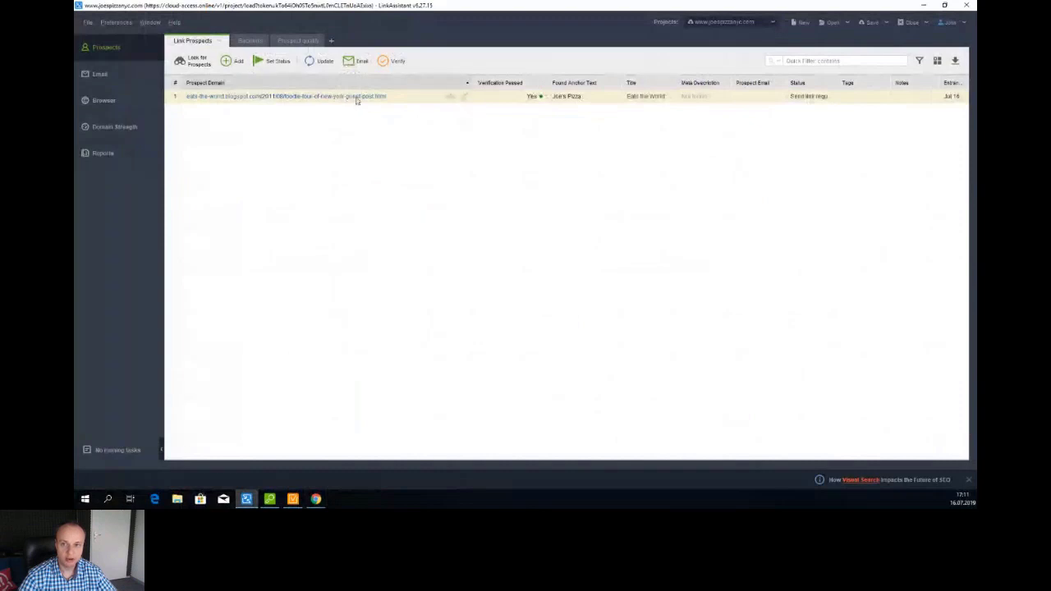
click(394, 61)
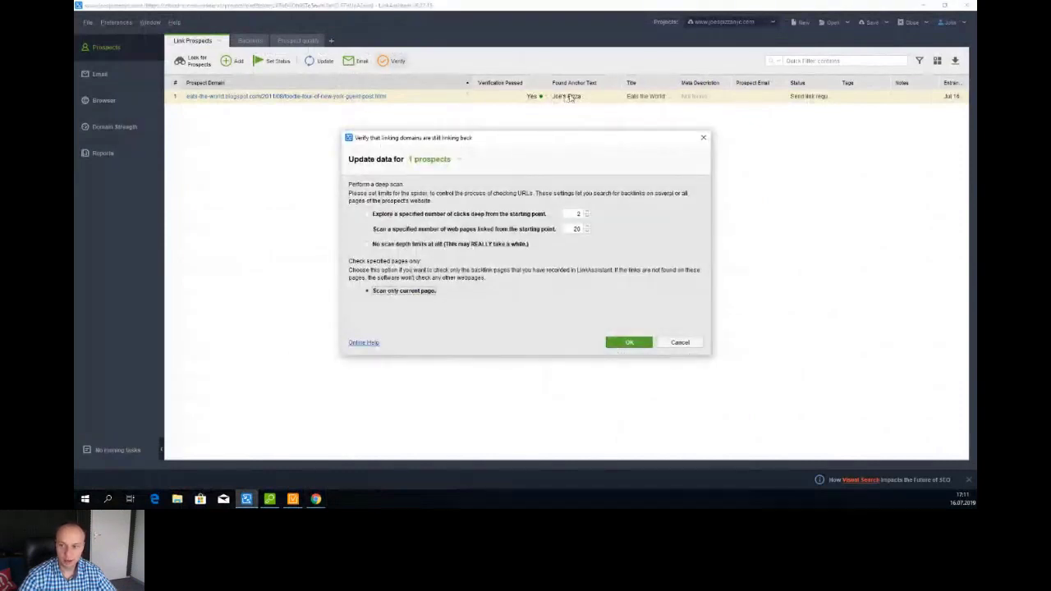
click(632, 343)
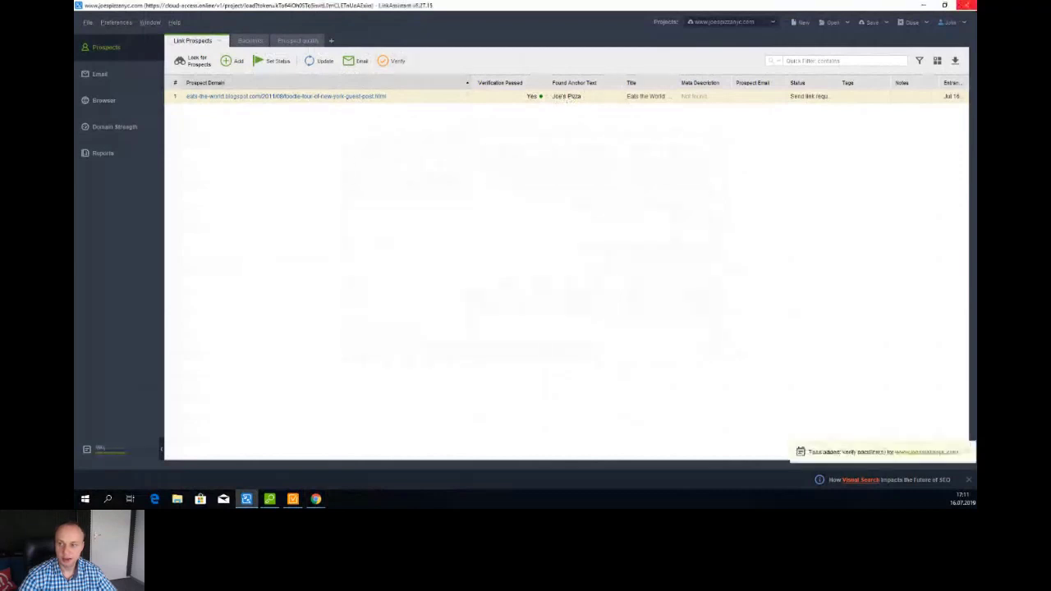
Add the Found Anchor URL column to the Link Prospects table and place it directly after Prospect Domain.
click(937, 60)
scroll(662, 222, down, 3)
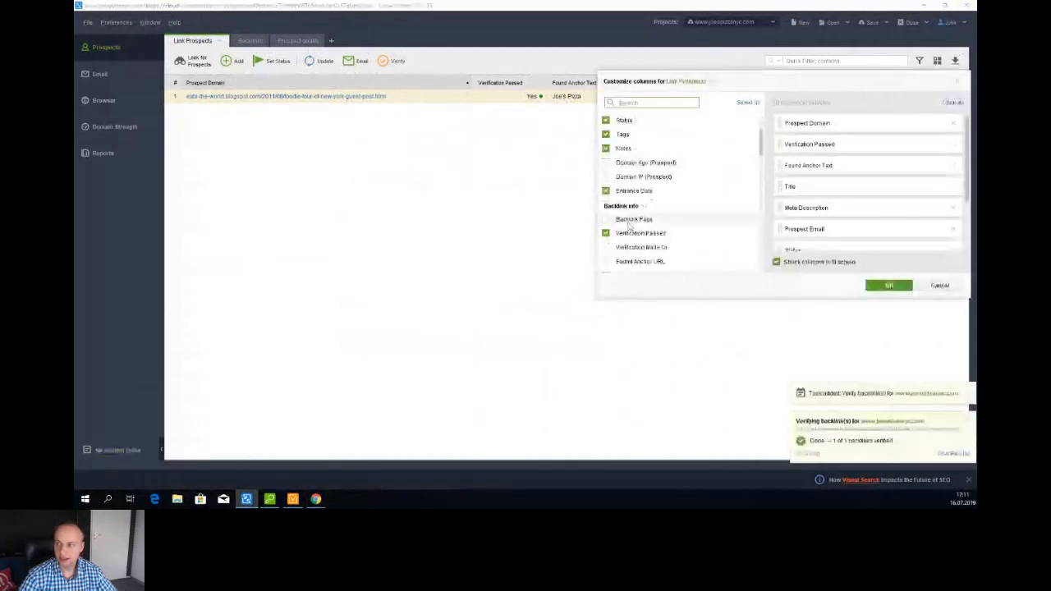
click(605, 219)
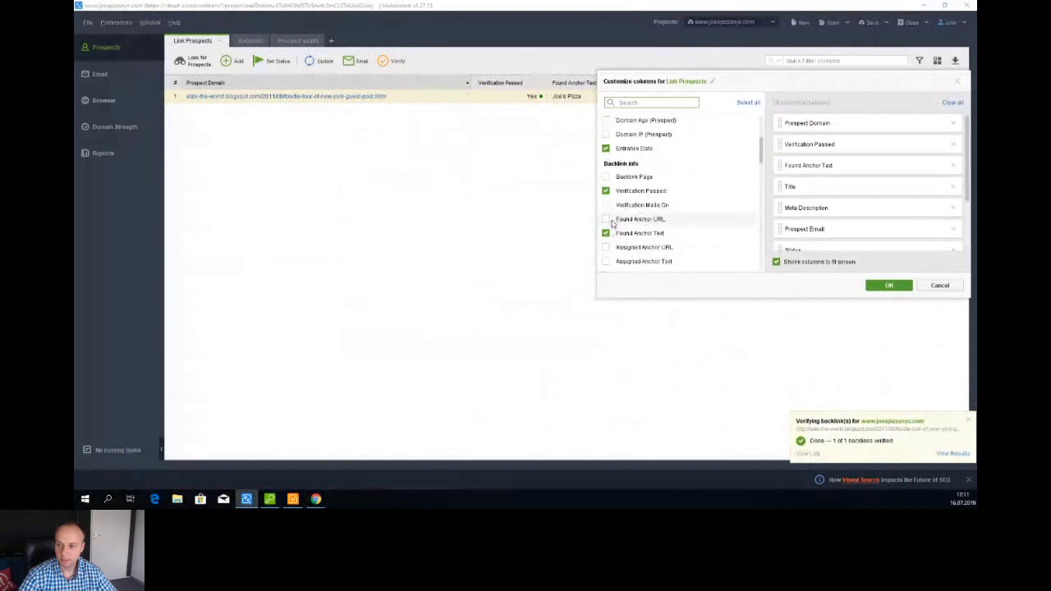
click(888, 285)
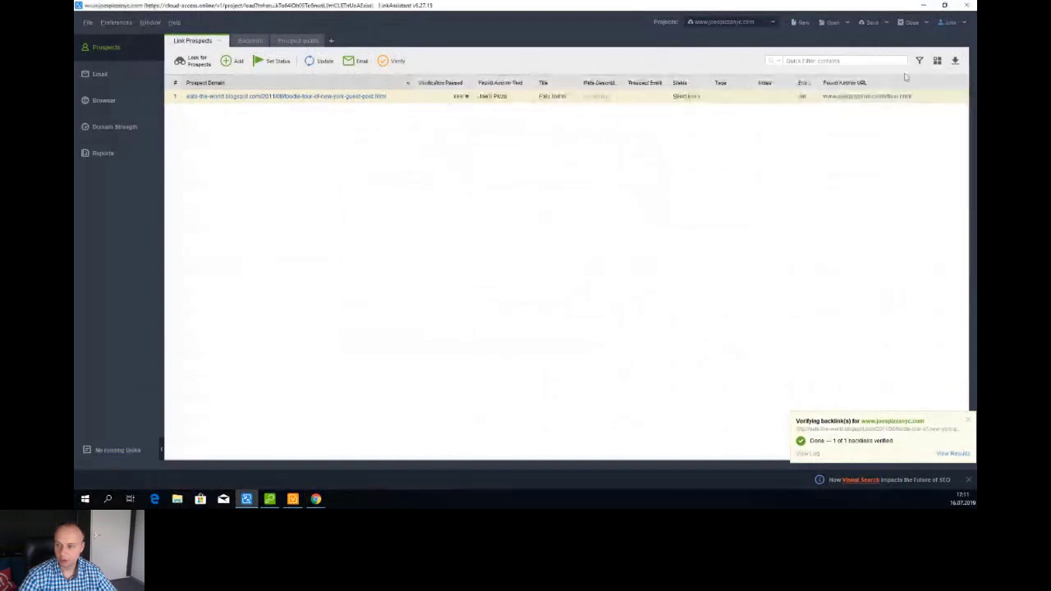
drag(906, 76, 492, 94)
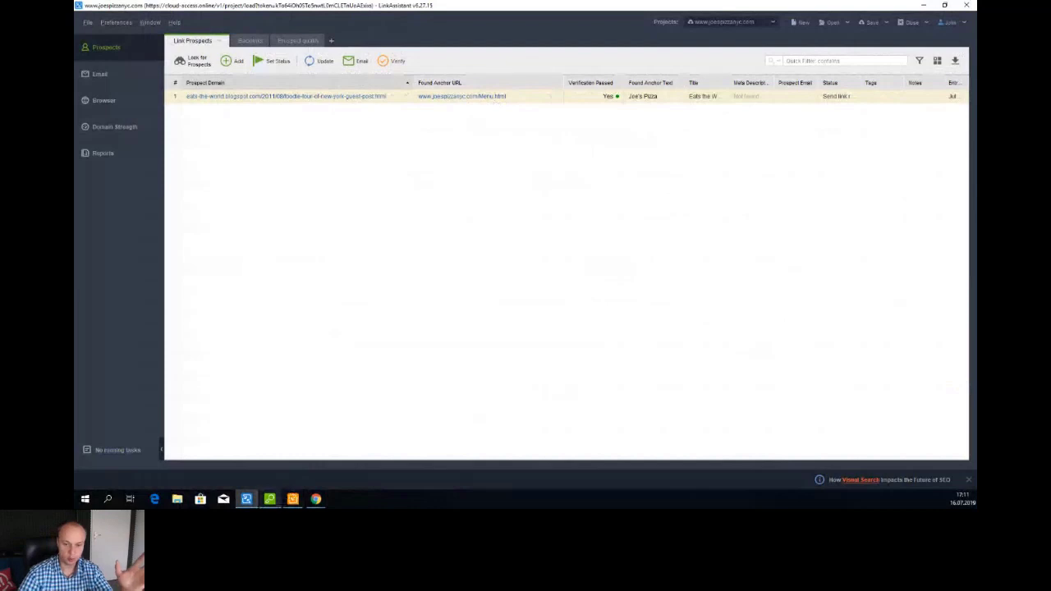
In SEO SpyGlass, move the Linked Page Status Code column next to Linked Page and select all the 404 Not found pages.
key(alt+Tab)
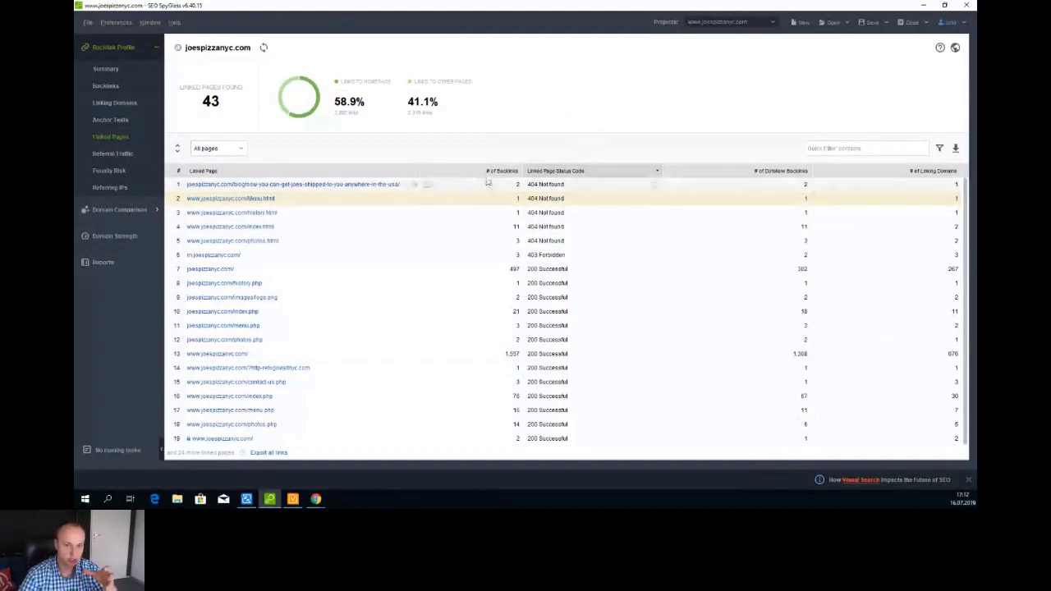
drag(575, 170, 460, 172)
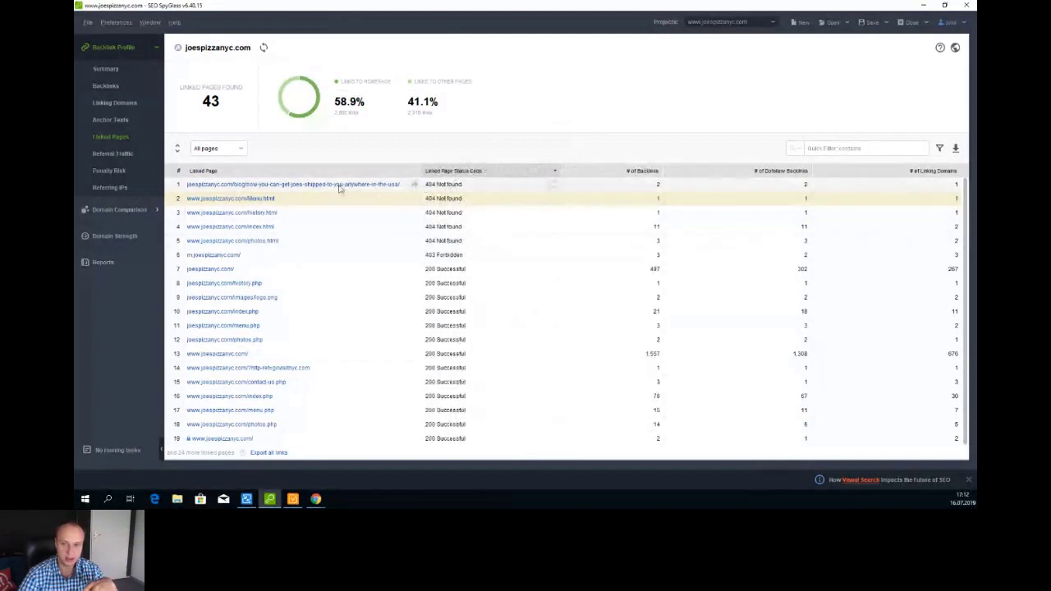
drag(340, 185, 345, 250)
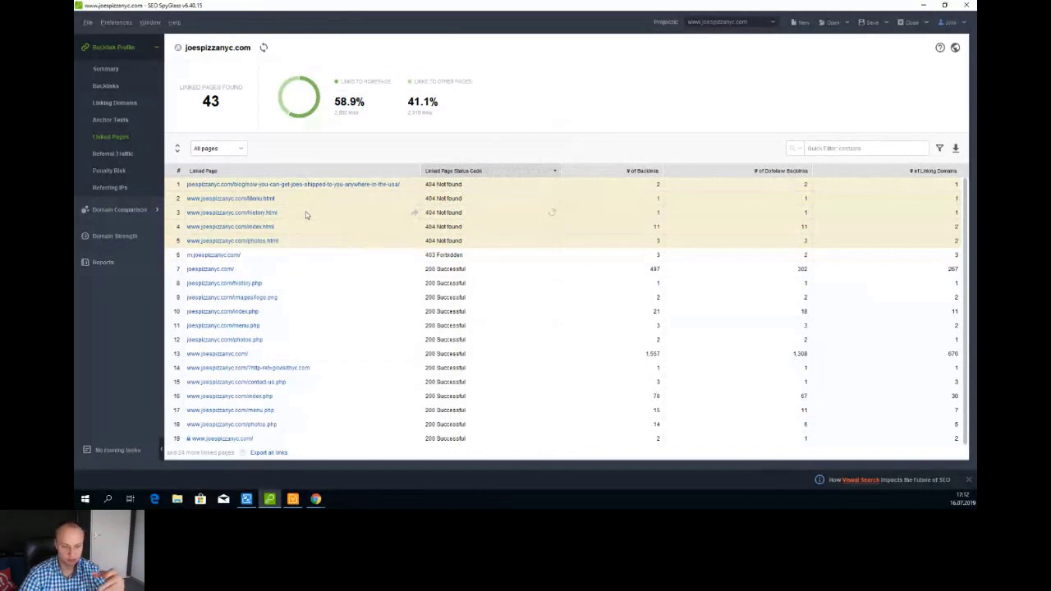
View the backlinks to the broken history.html page and compare them with the prospect recorded in LinkAssistant.
click(451, 216)
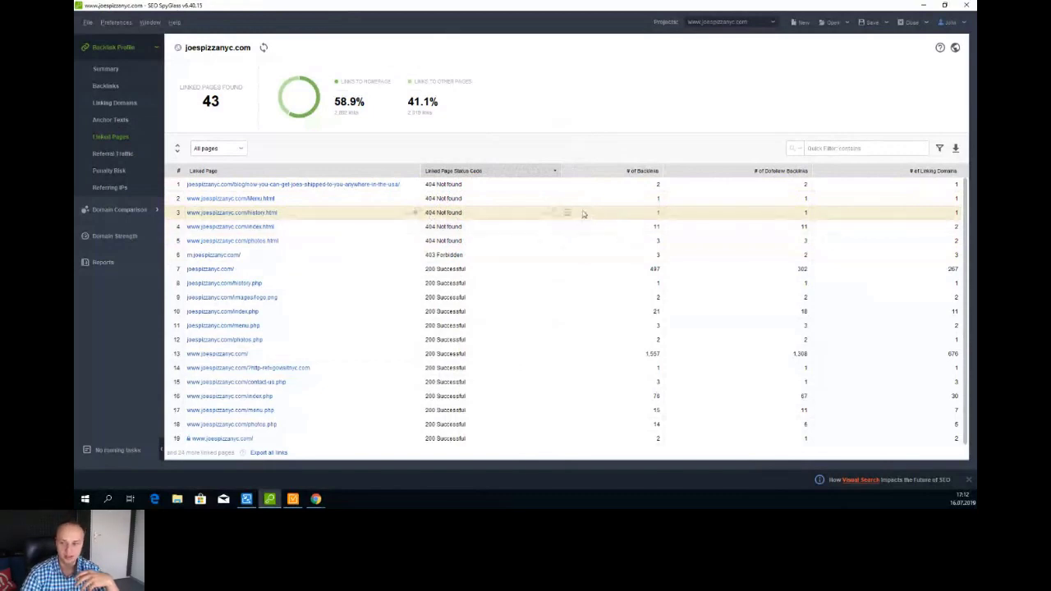
click(567, 212)
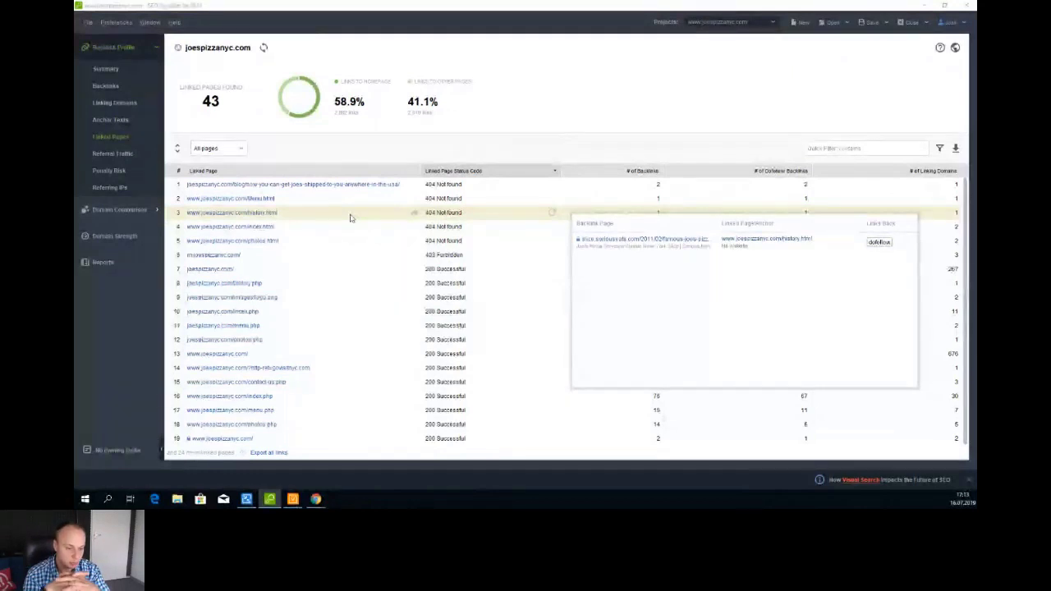
click(248, 501)
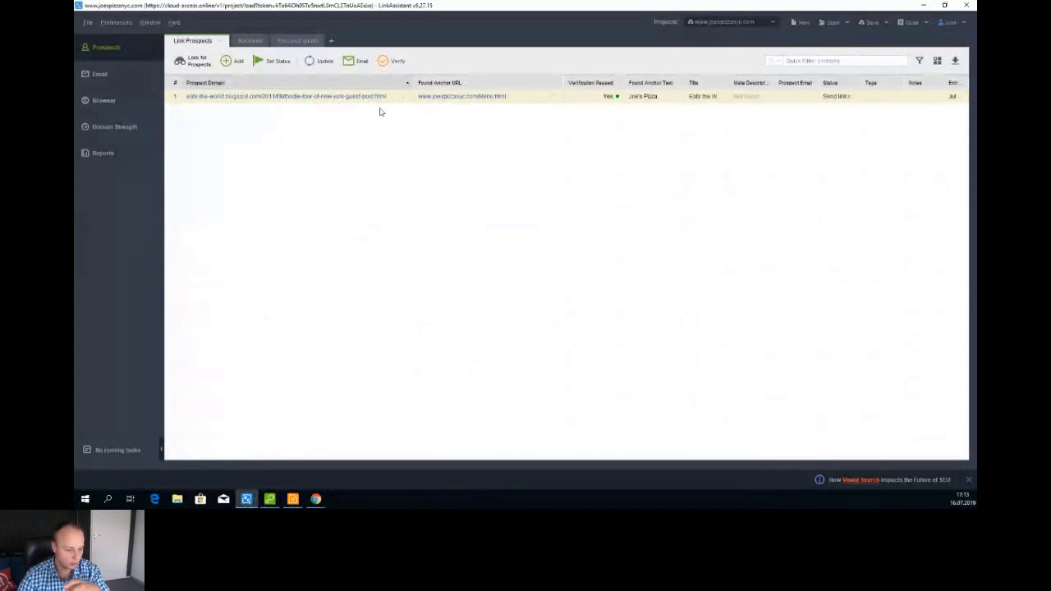
click(269, 500)
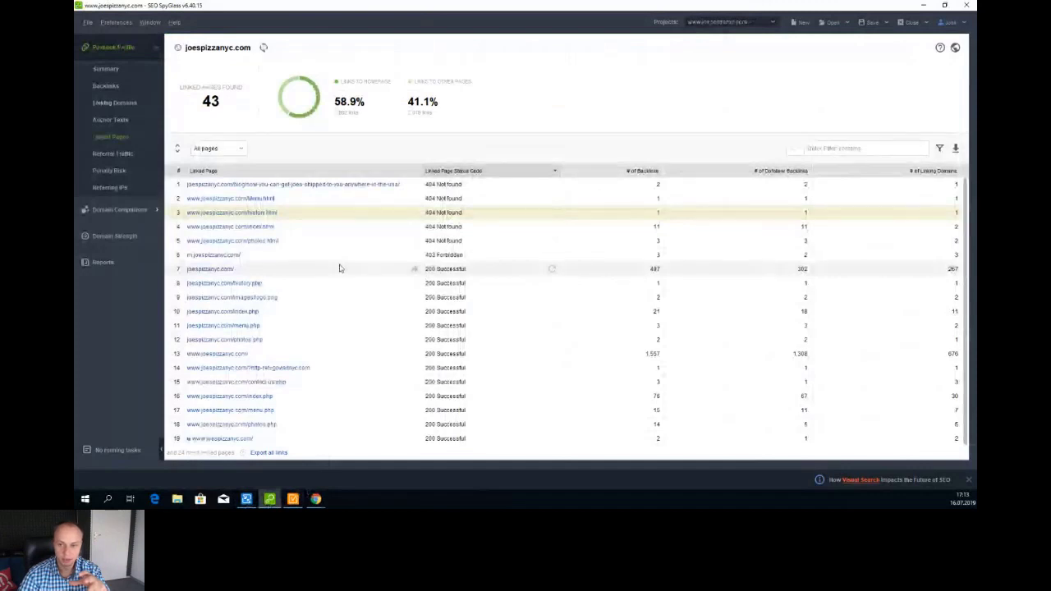
In LinkAssistant, open the project's Anchor Settings under Prospect Management and start adding a new link info entry.
click(248, 501)
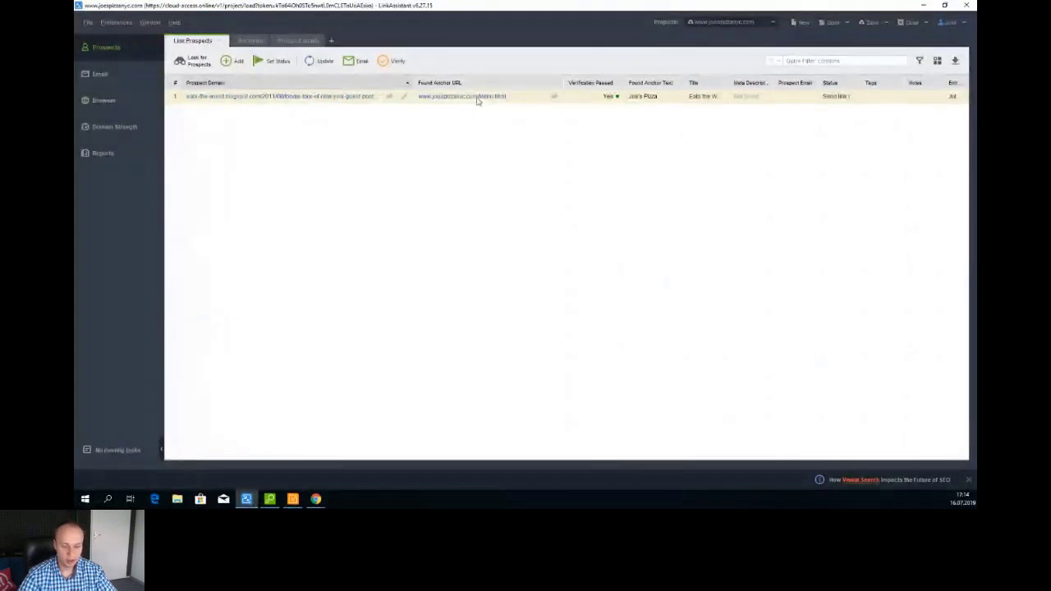
click(118, 23)
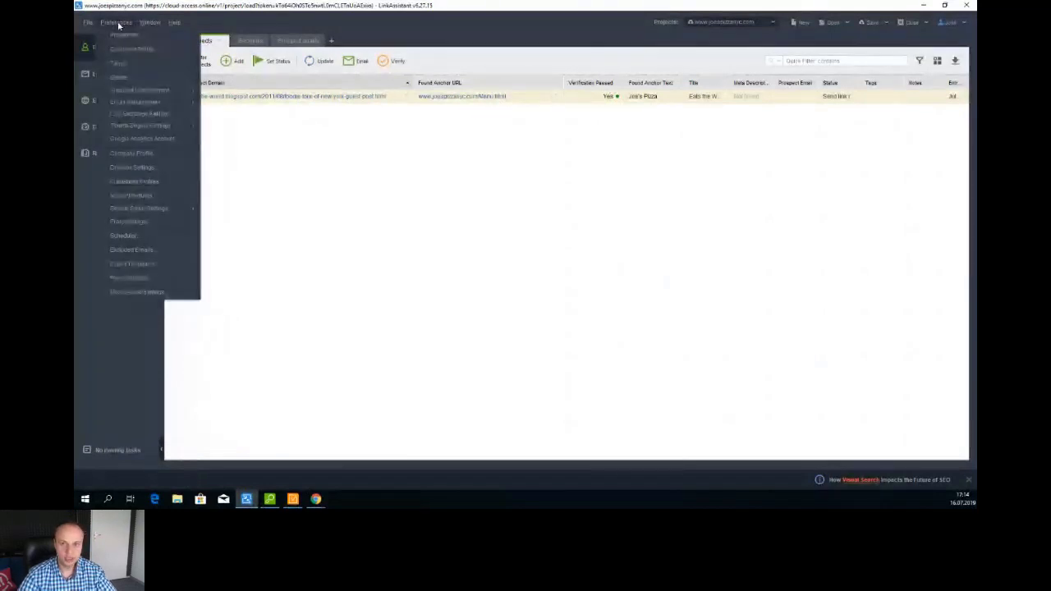
mouse_move(144, 93)
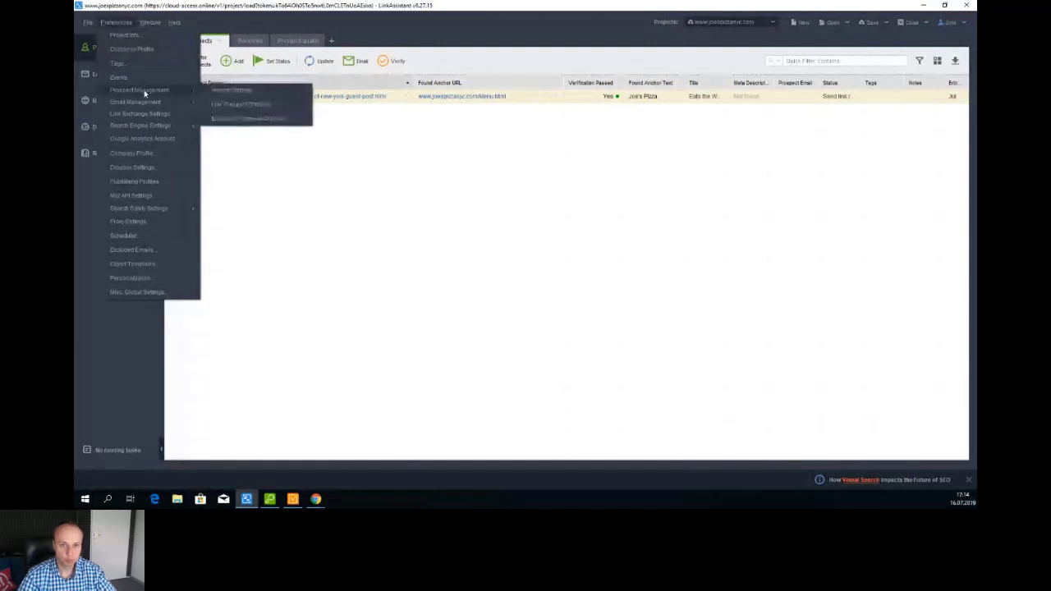
click(230, 92)
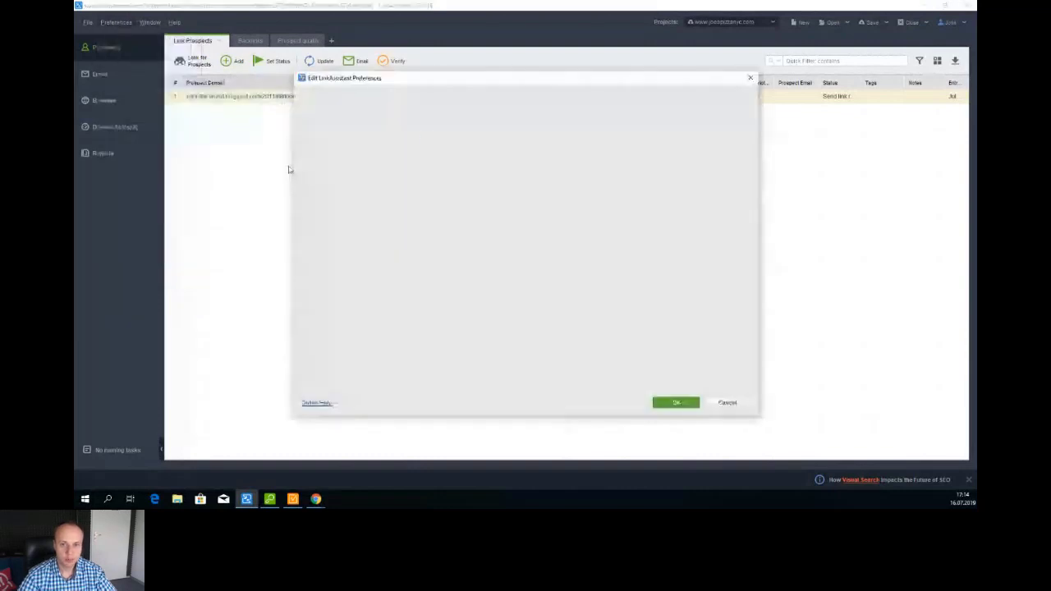
drag(417, 97, 308, 124)
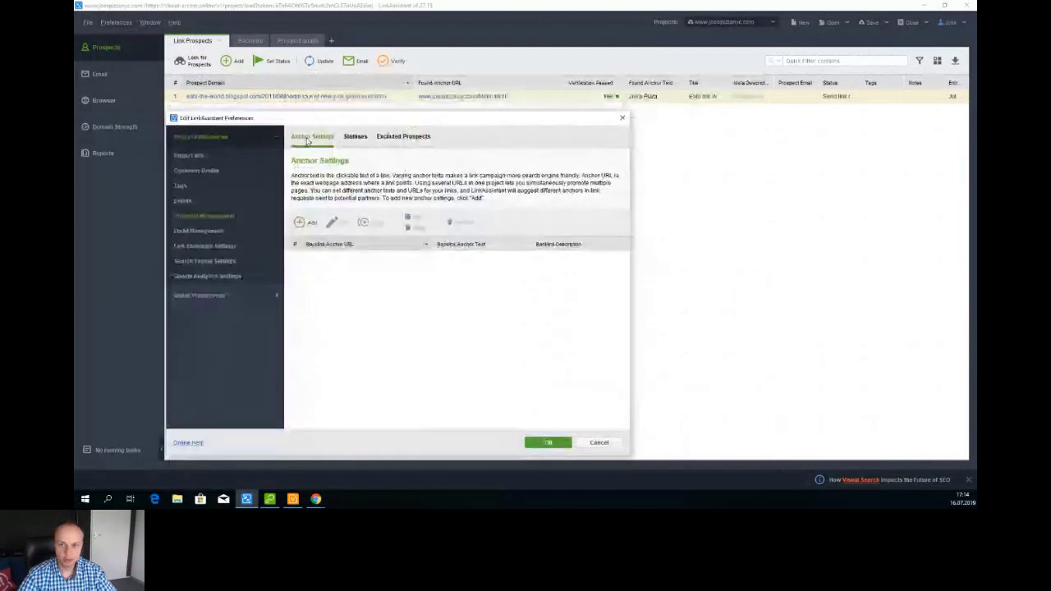
click(304, 222)
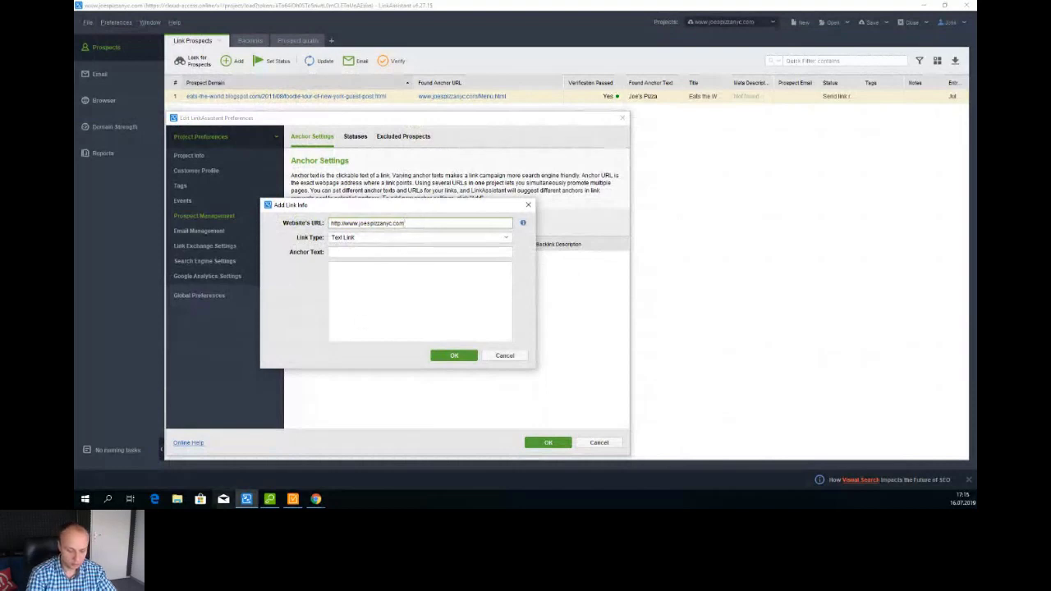
click(290, 500)
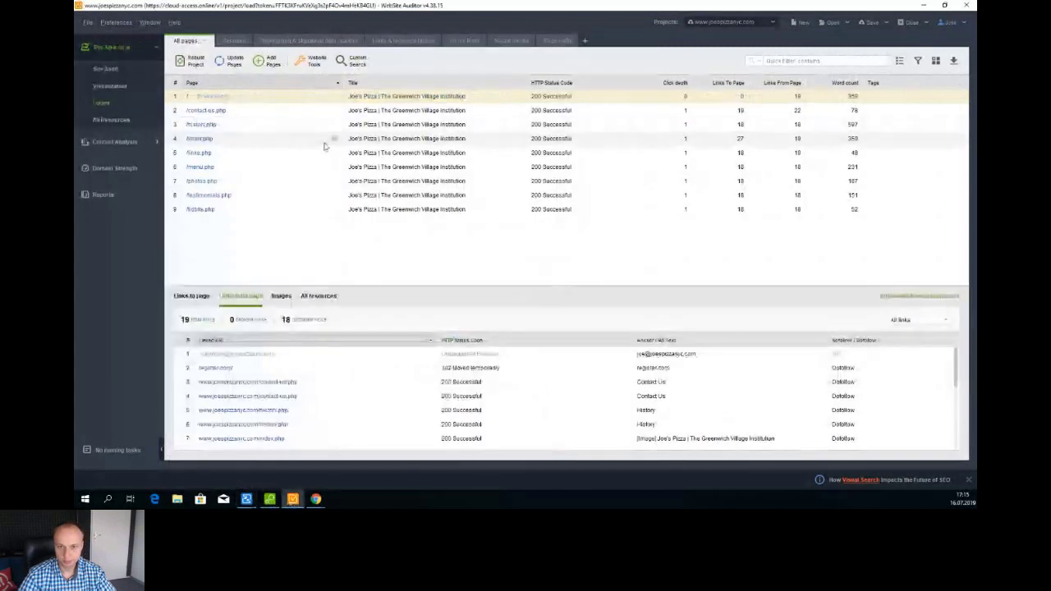
click(247, 499)
click(293, 500)
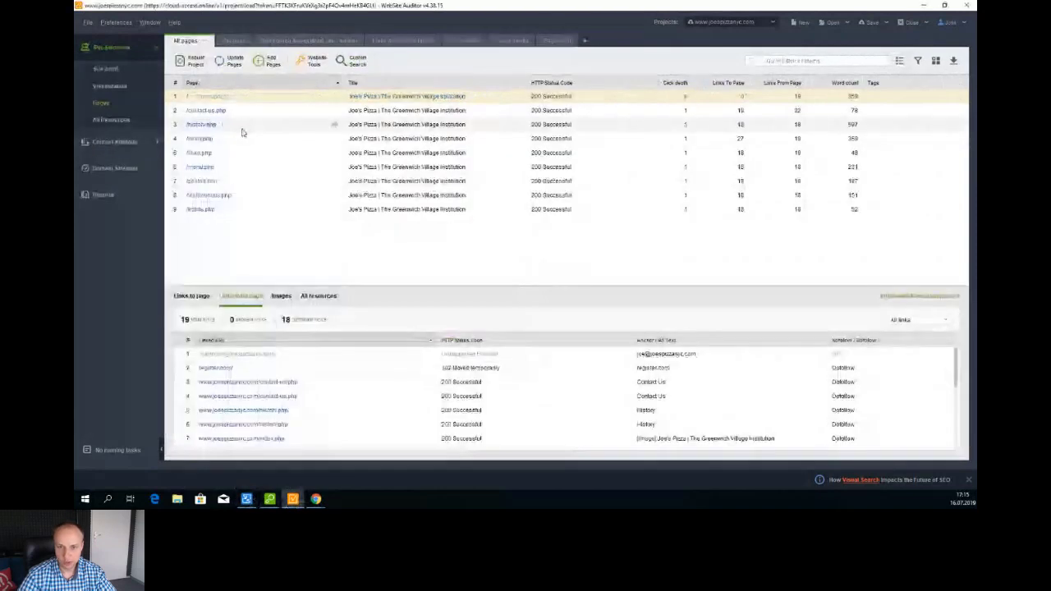
click(335, 167)
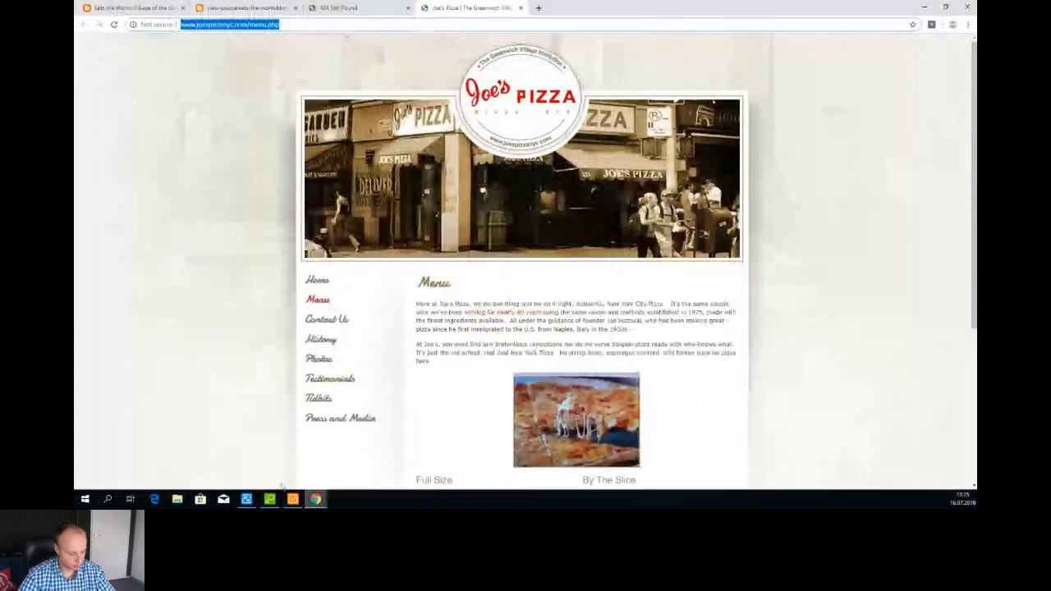
click(246, 498)
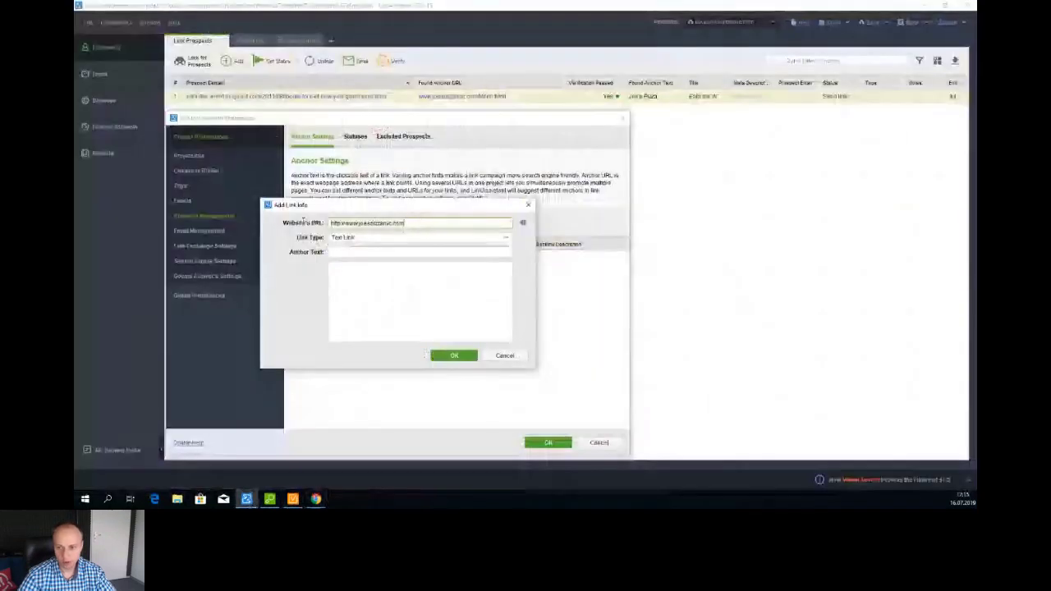
text(http://www.joespizzanyc.com/menu.php)
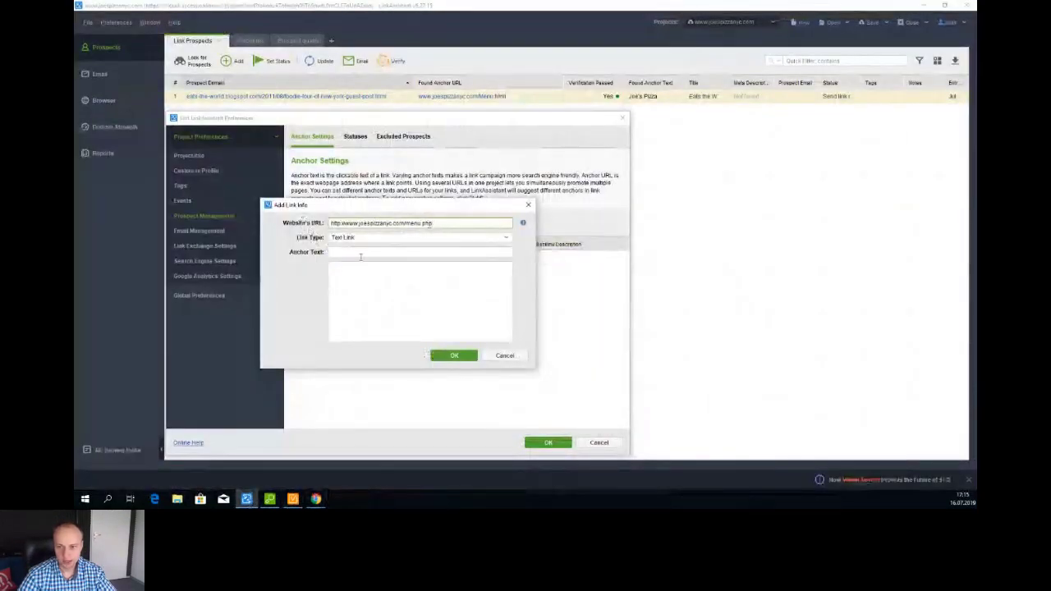
Set the text link's anchor text to "Joe's Pizza", then save the new anchor and the project preferences.
click(357, 253)
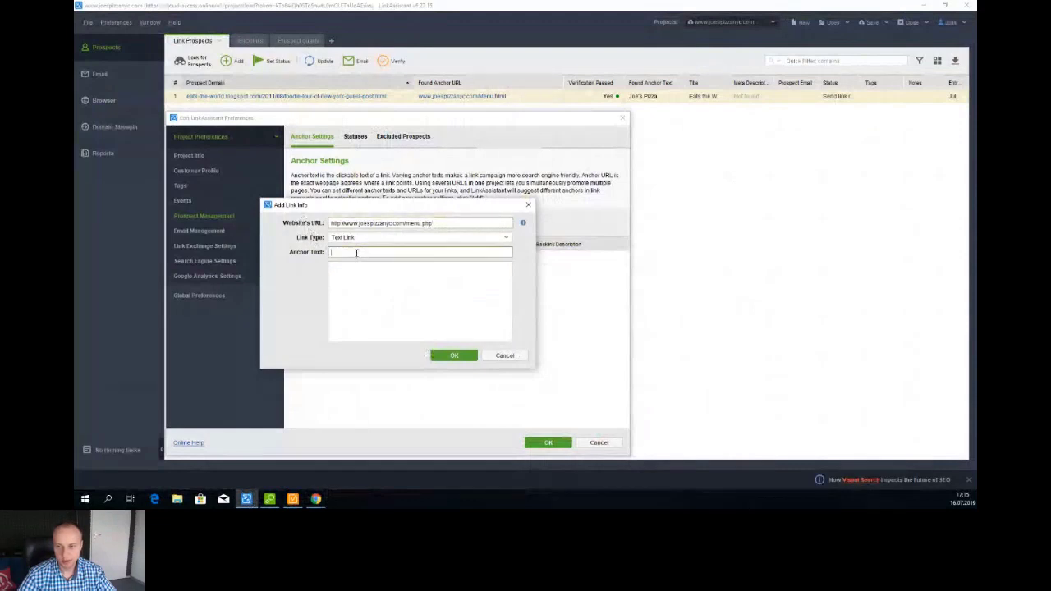
text(Capric)
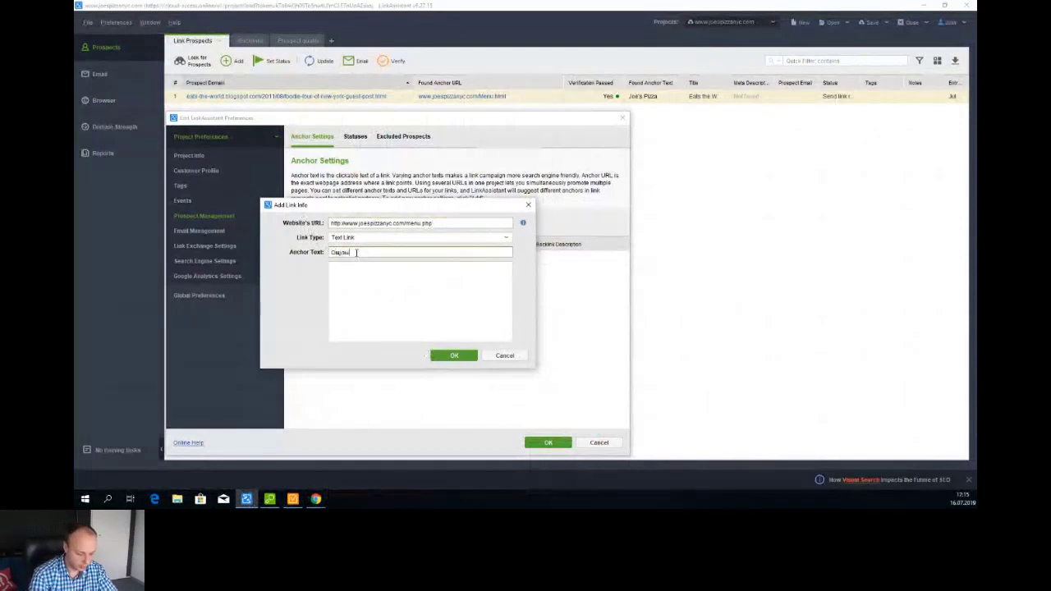
key(BackSpace)
key(BackSpace)
key(BackSpace)
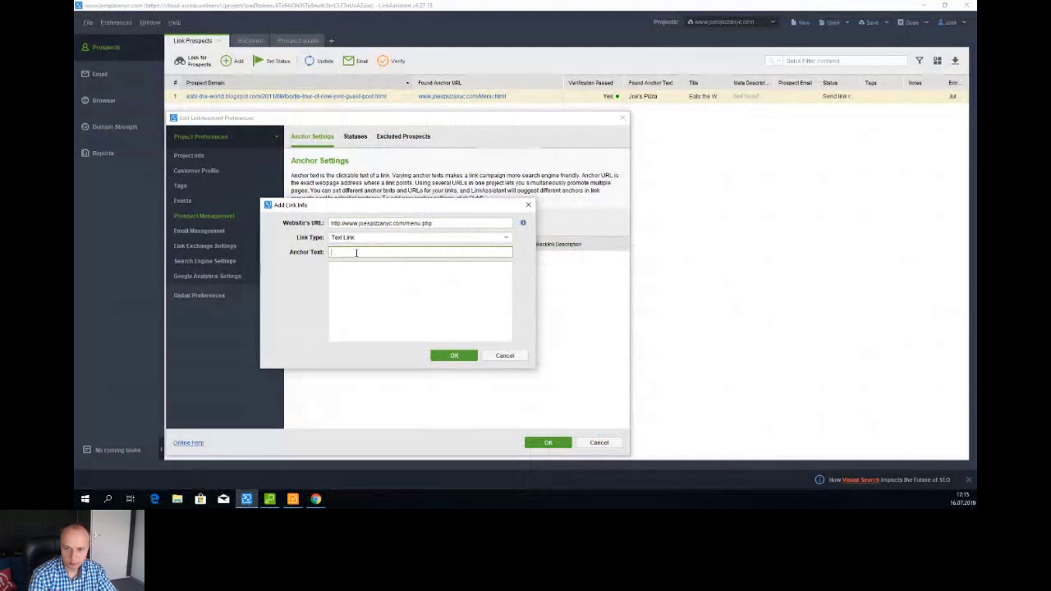
text(Joe)
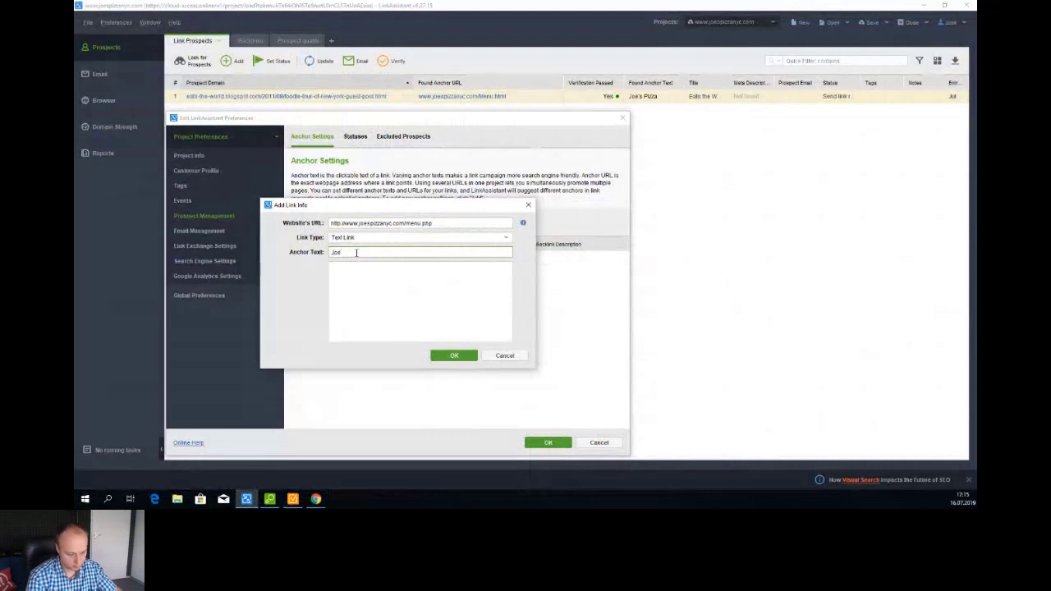
text('s Pizz)
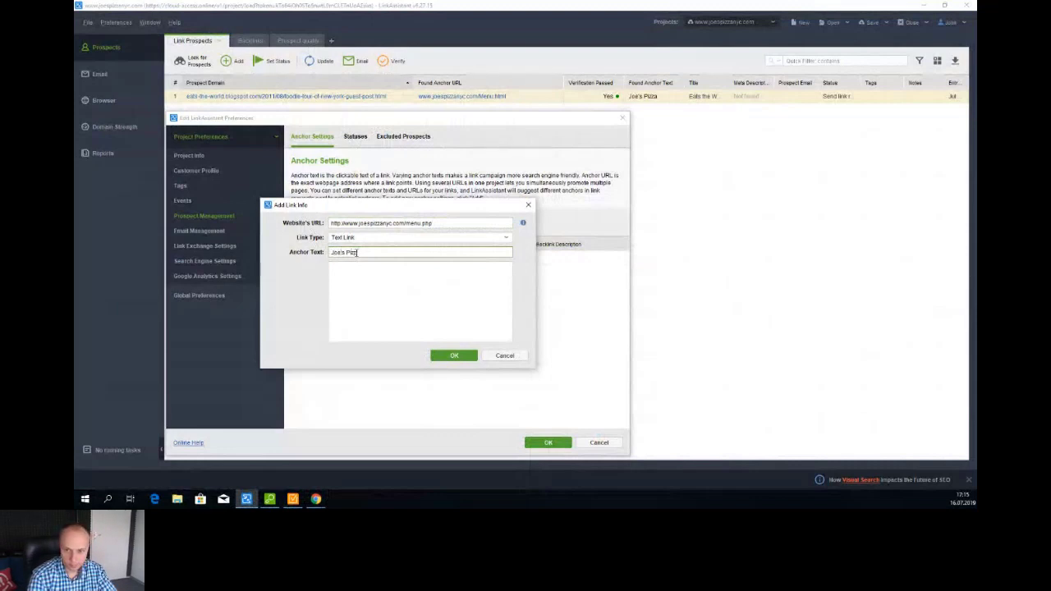
text(a)
click(454, 355)
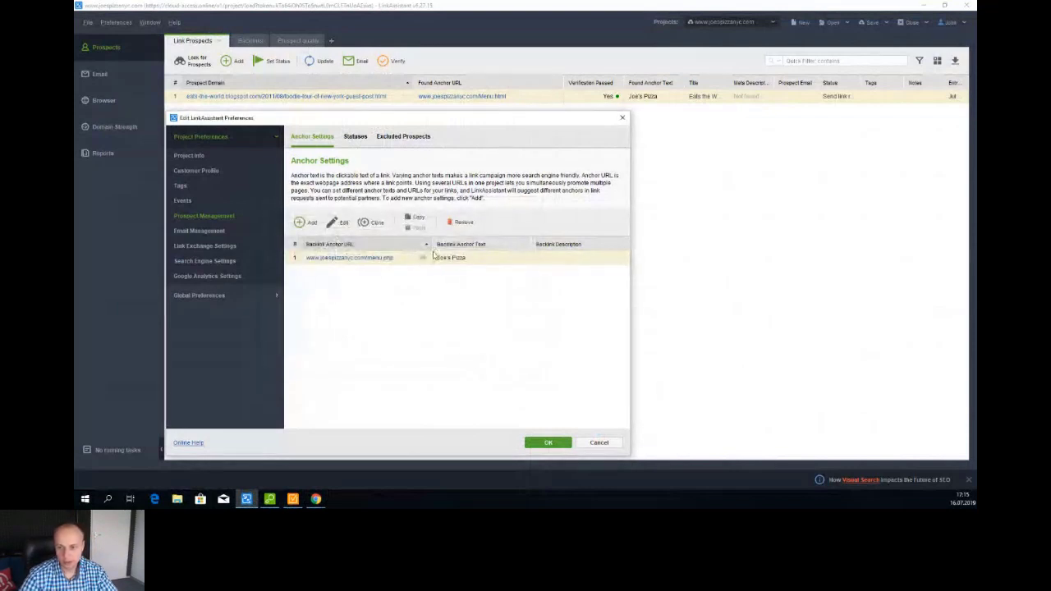
click(548, 443)
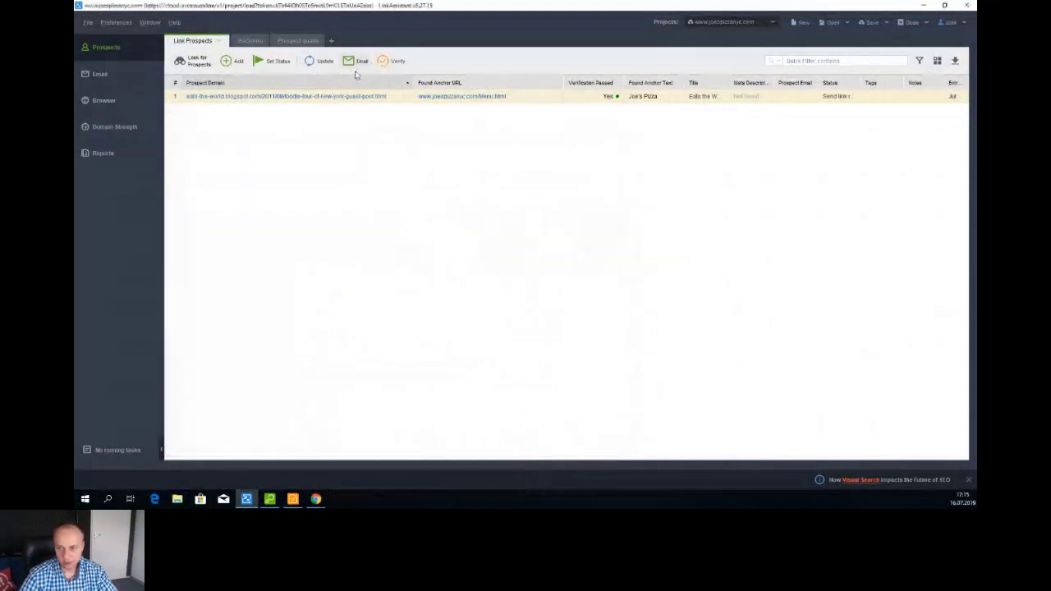
Change the Eats the World prospect's anchor to the menu.php entry with the text "Joe's Pizza".
right_click(452, 98)
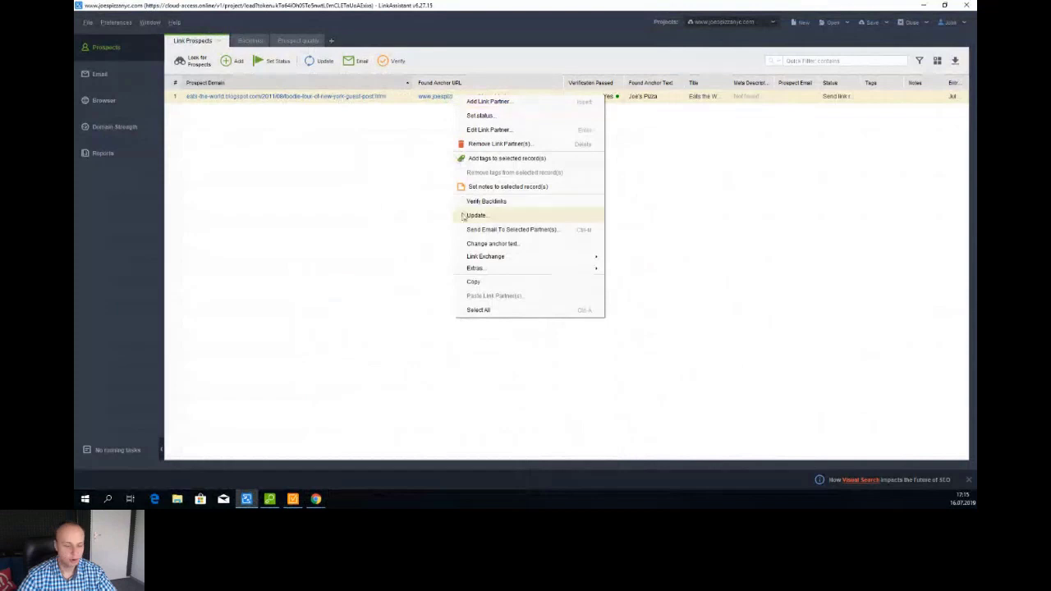
click(480, 247)
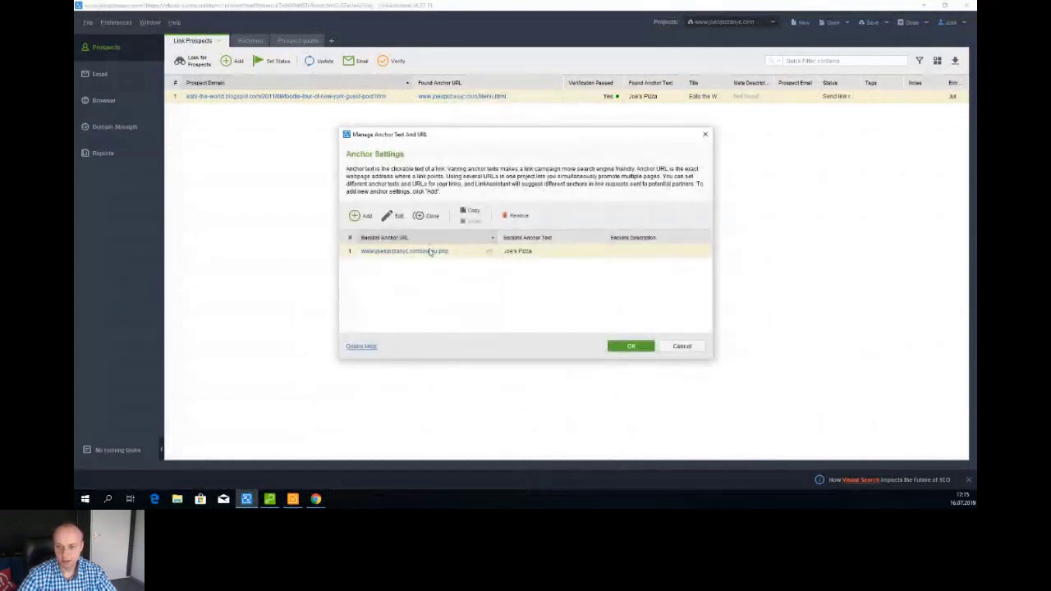
click(629, 347)
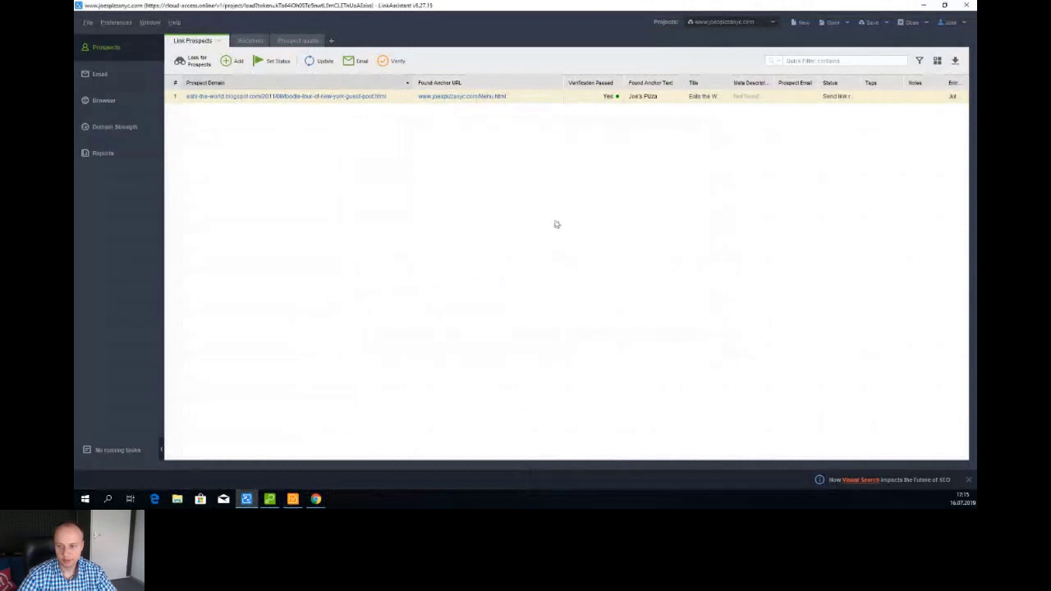
Open the prospect's backlink details and compare the found anchor URL with the assigned one.
right_click(481, 97)
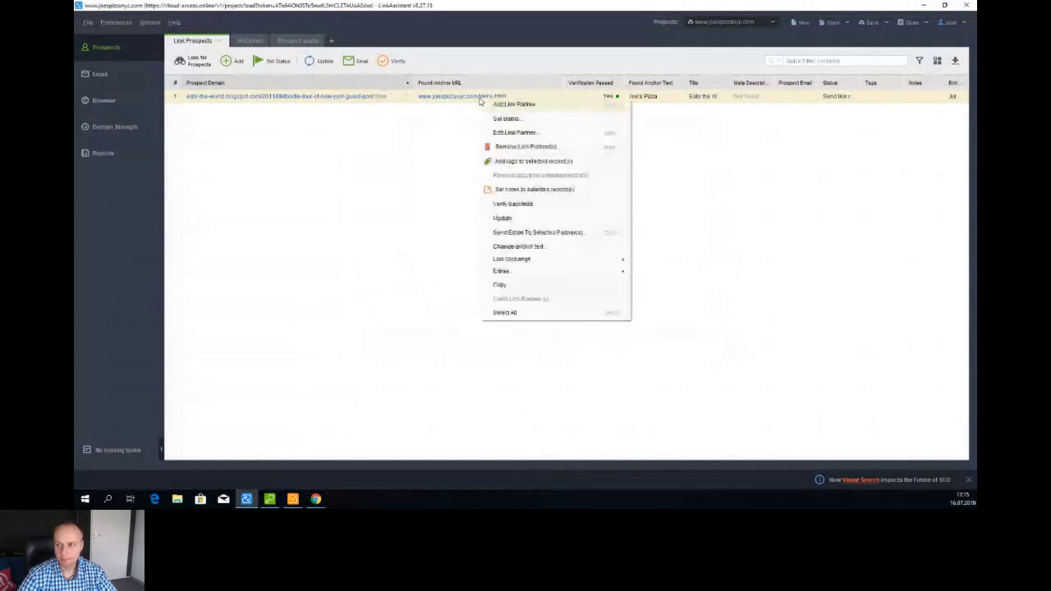
click(493, 103)
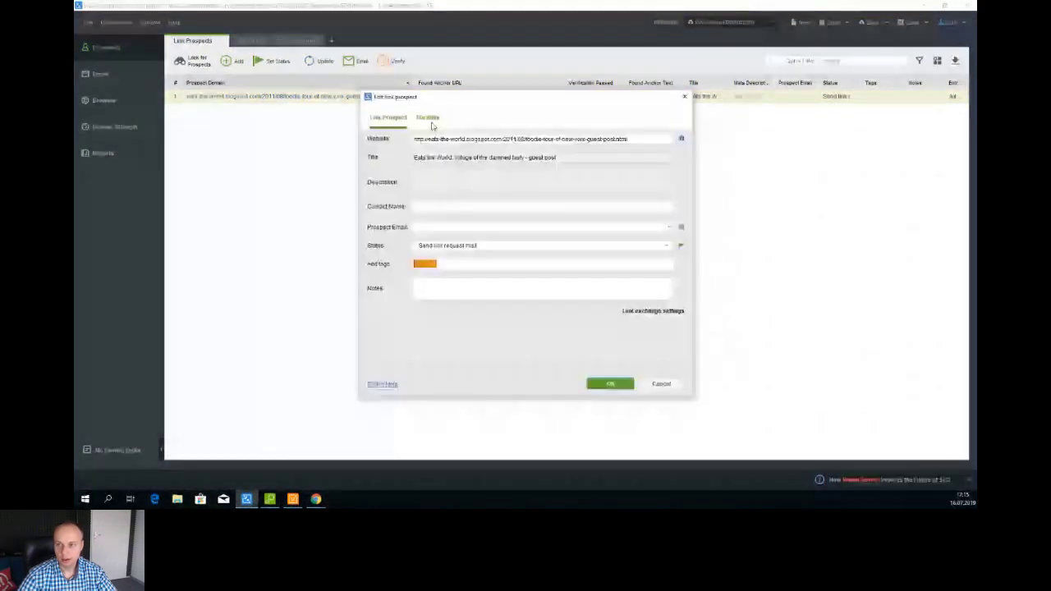
drag(453, 99, 300, 123)
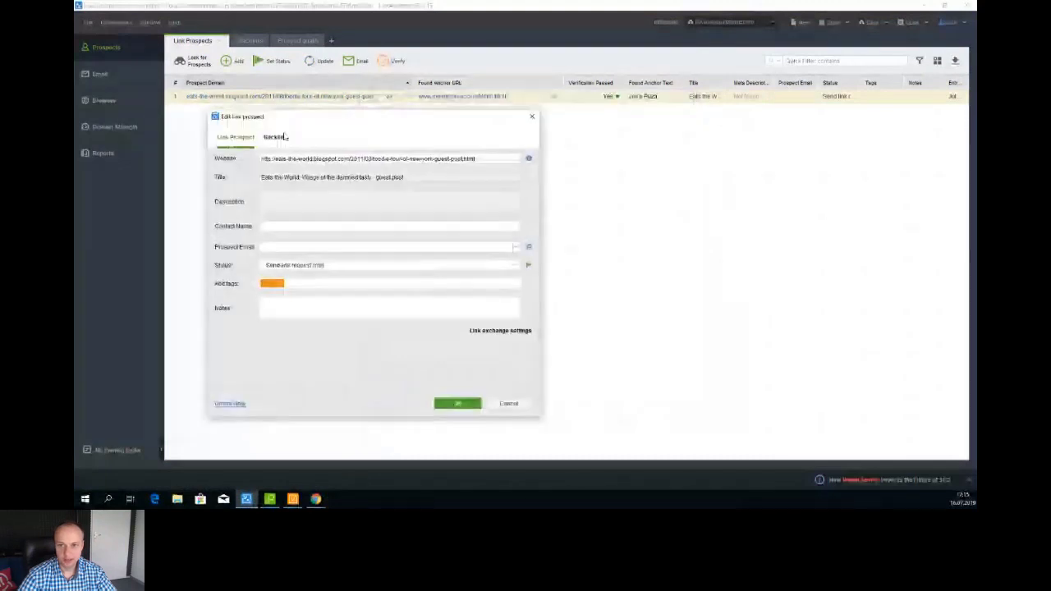
click(275, 138)
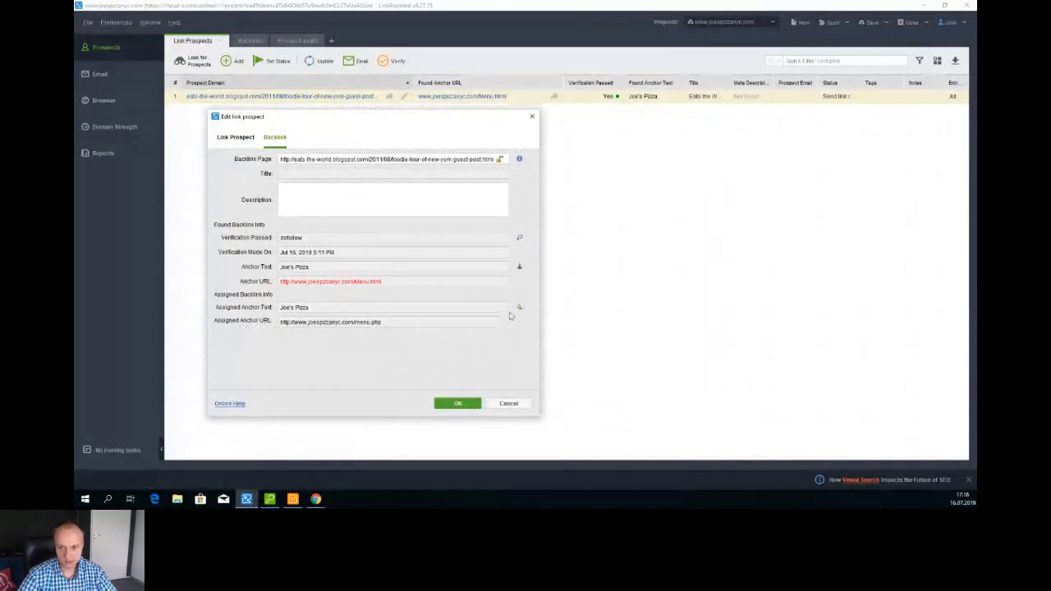
click(462, 397)
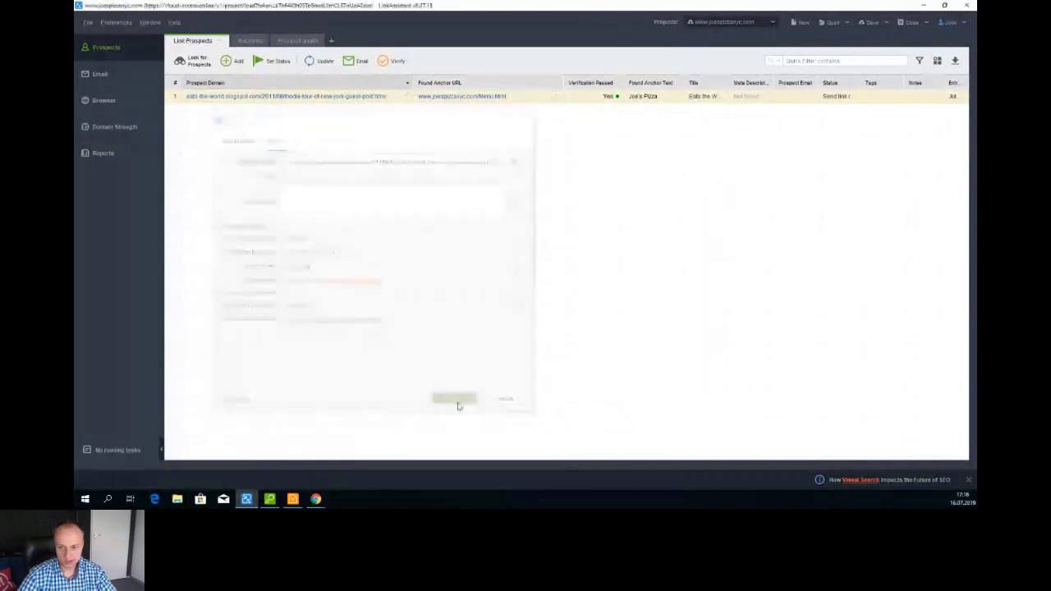
Verify the prospect's backlink again, scanning only the current page, and widen the Verification Passed column to show its full value.
click(392, 61)
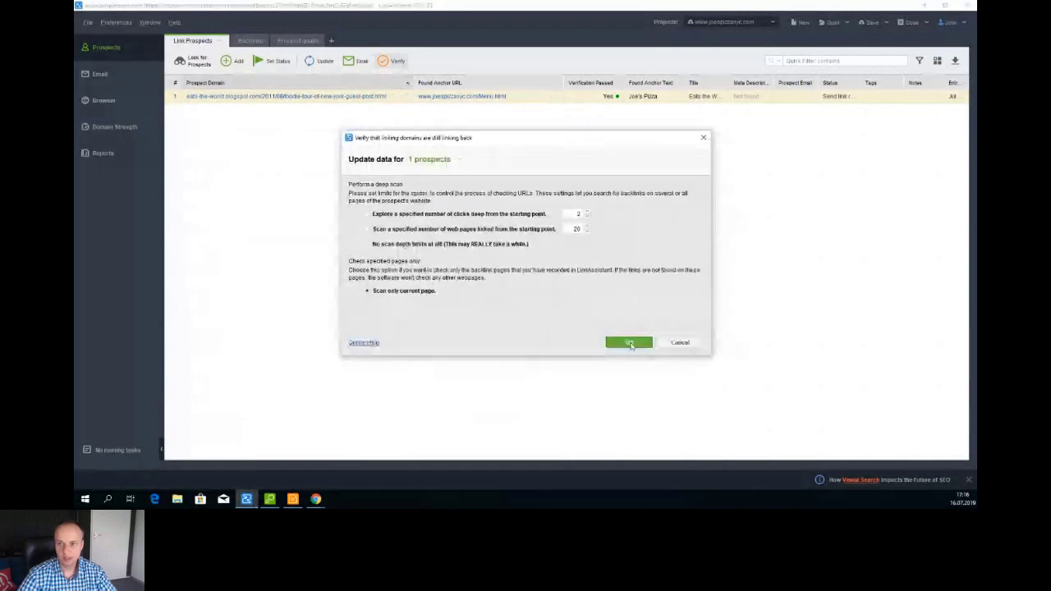
click(629, 342)
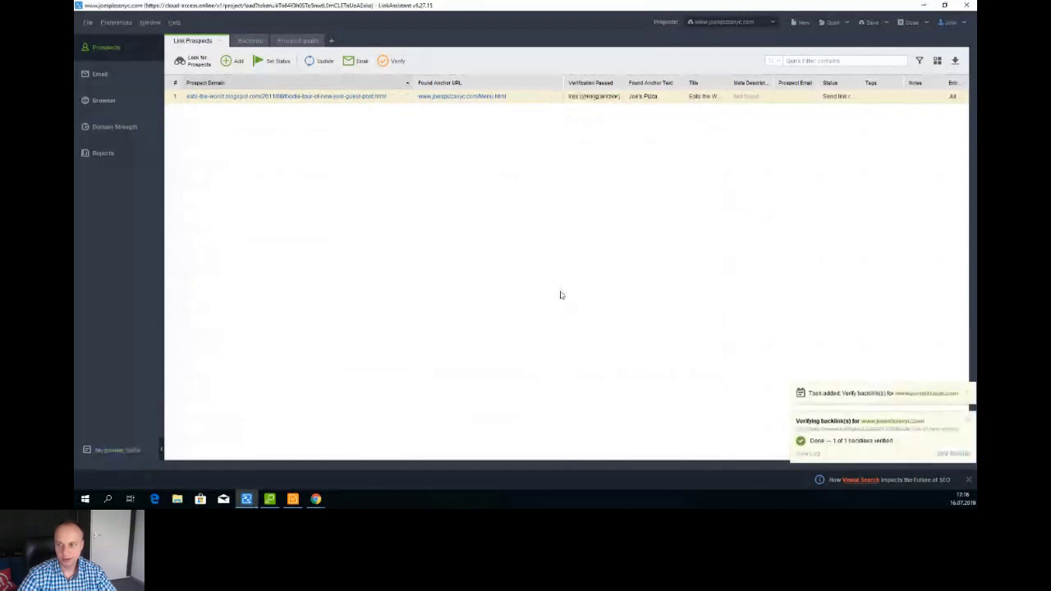
click(621, 83)
drag(624, 83, 682, 83)
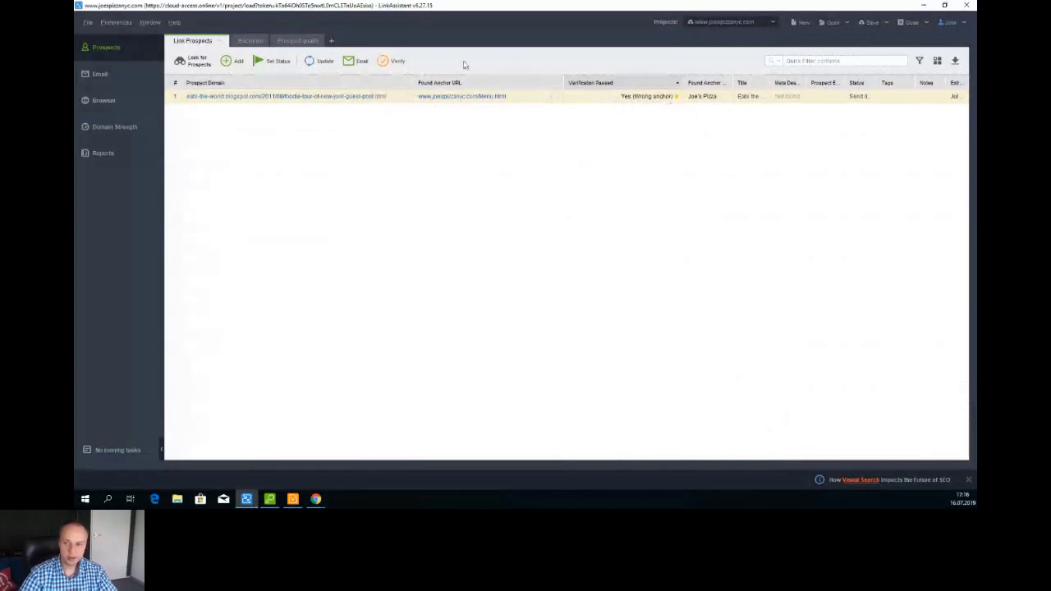
click(116, 22)
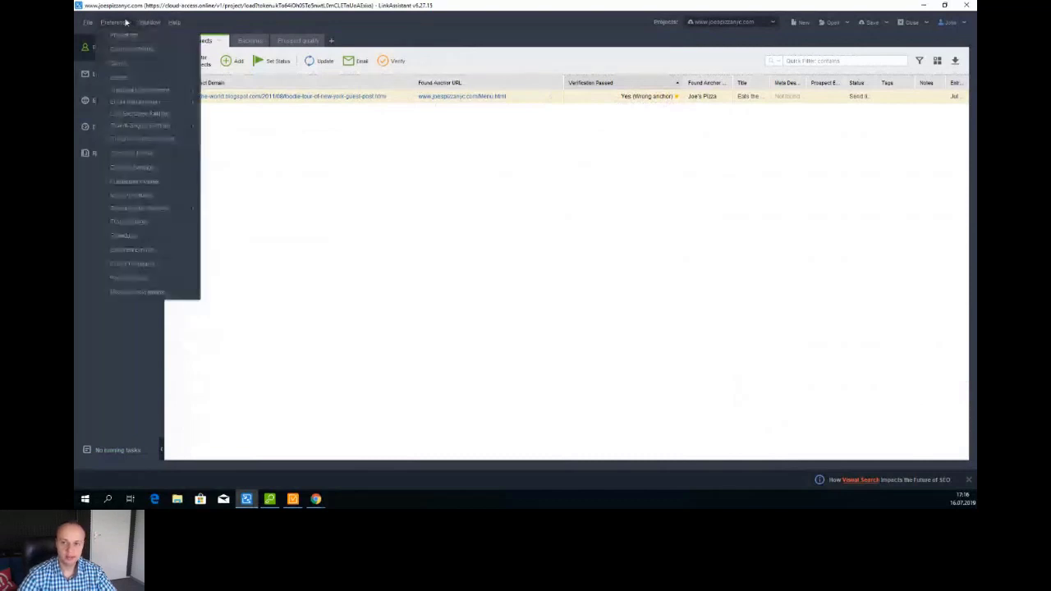
mouse_move(170, 90)
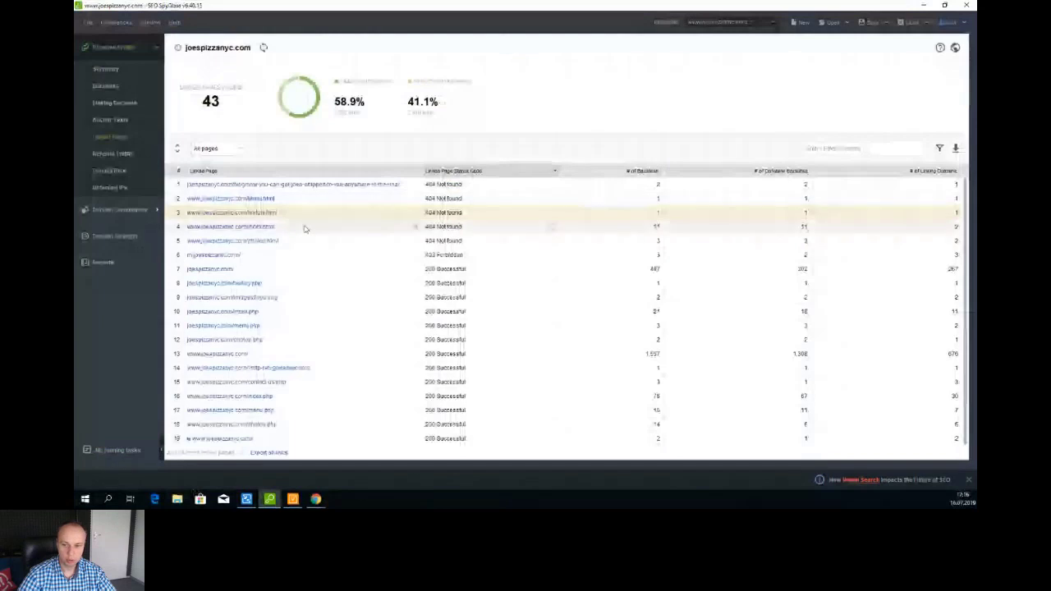
Clear the tool windows from view, switch to Chrome, and open link-assistant.com in a new tab.
click(969, 5)
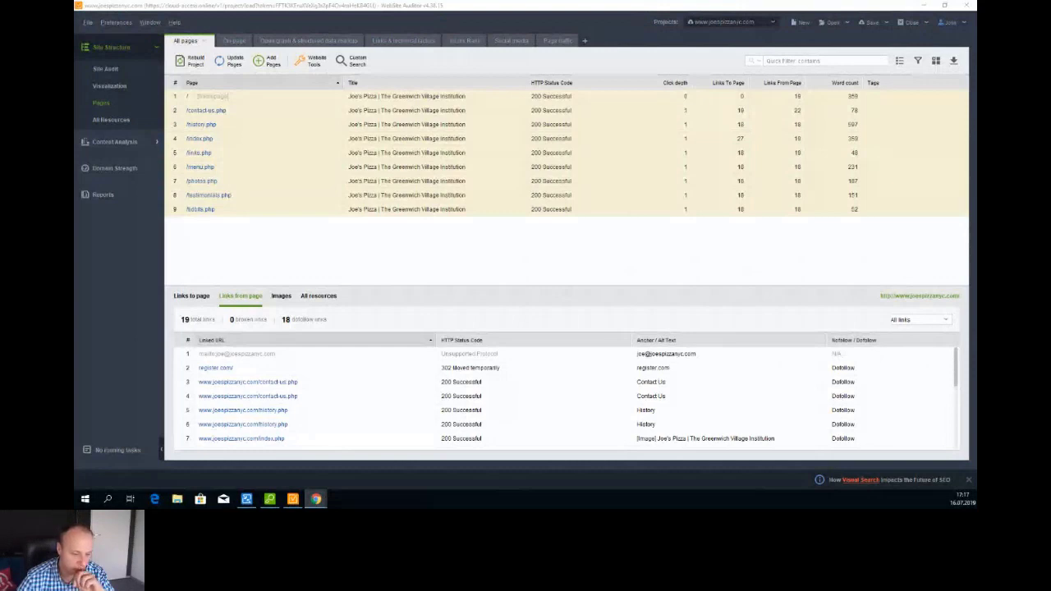
click(924, 5)
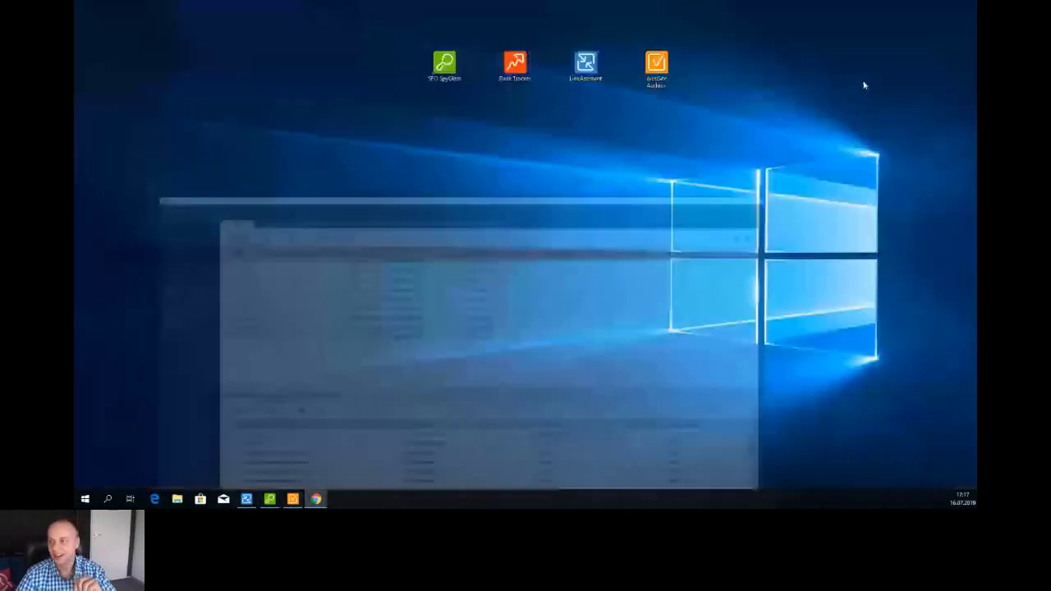
click(316, 499)
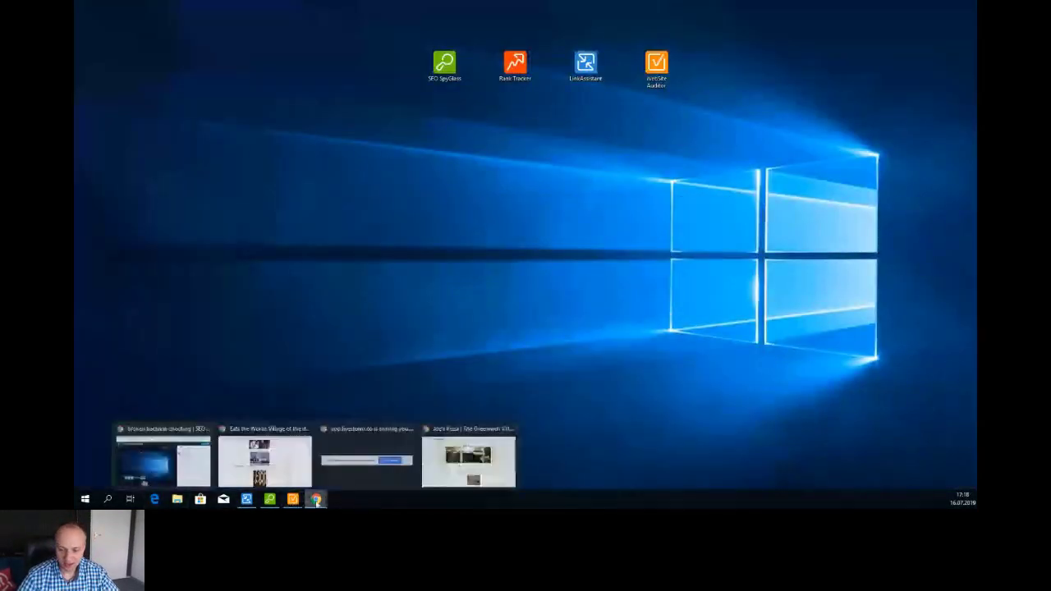
click(280, 465)
key(ctrl+t)
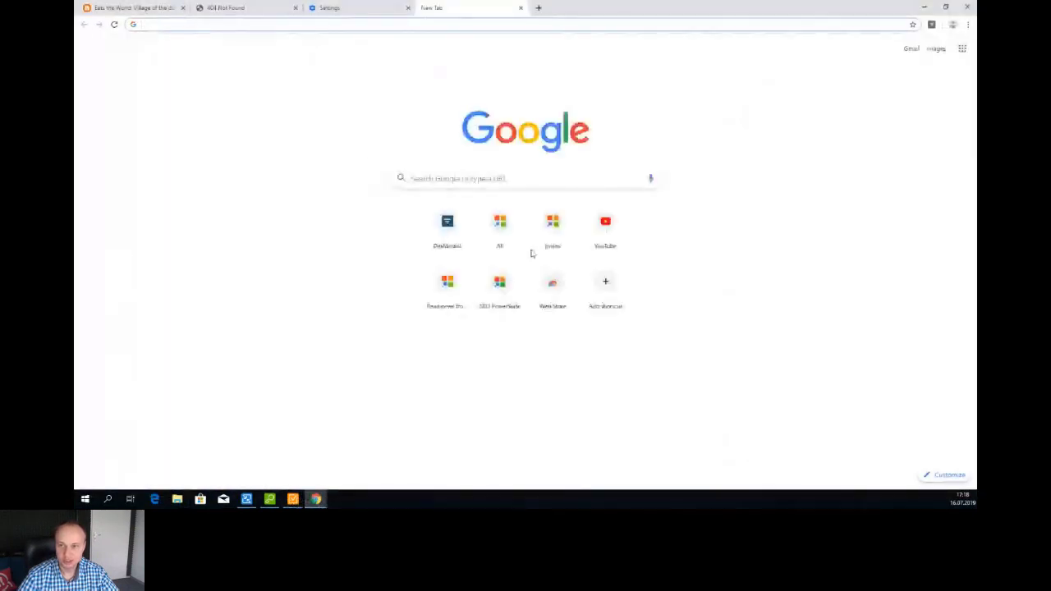
click(500, 238)
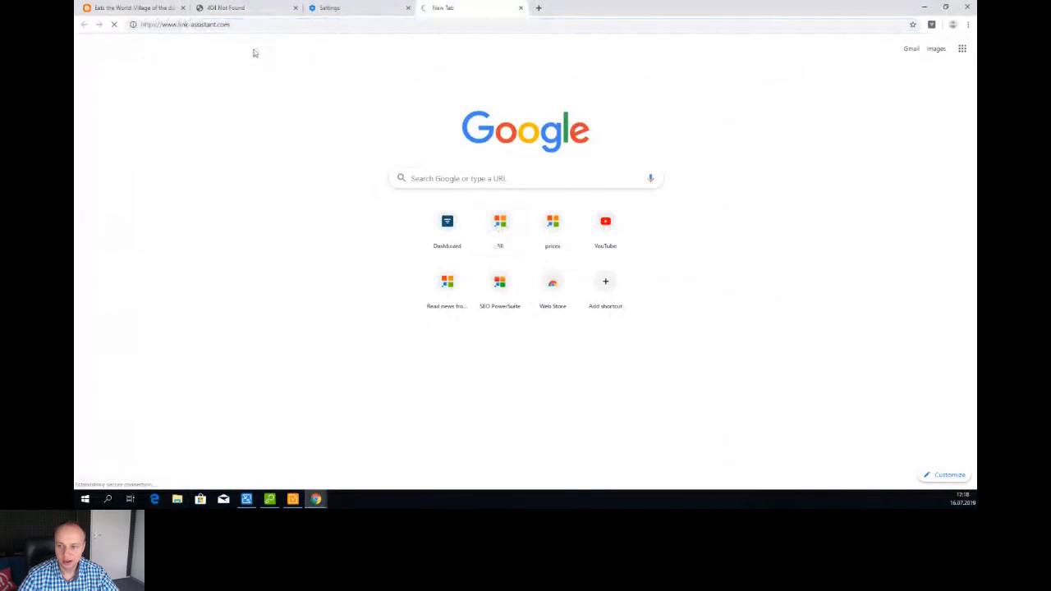
click(250, 24)
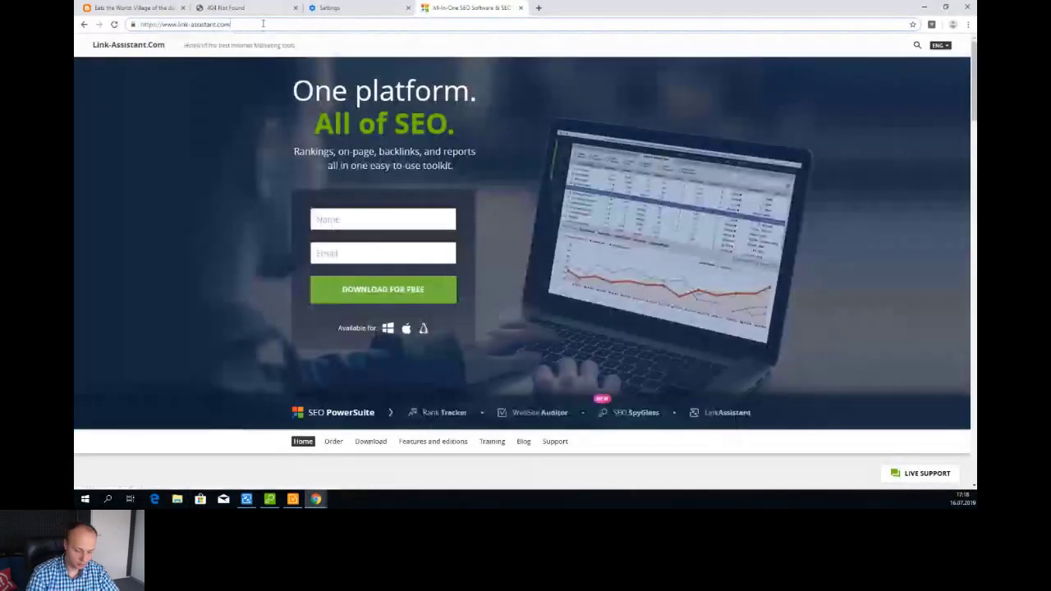
double_click(254, 24)
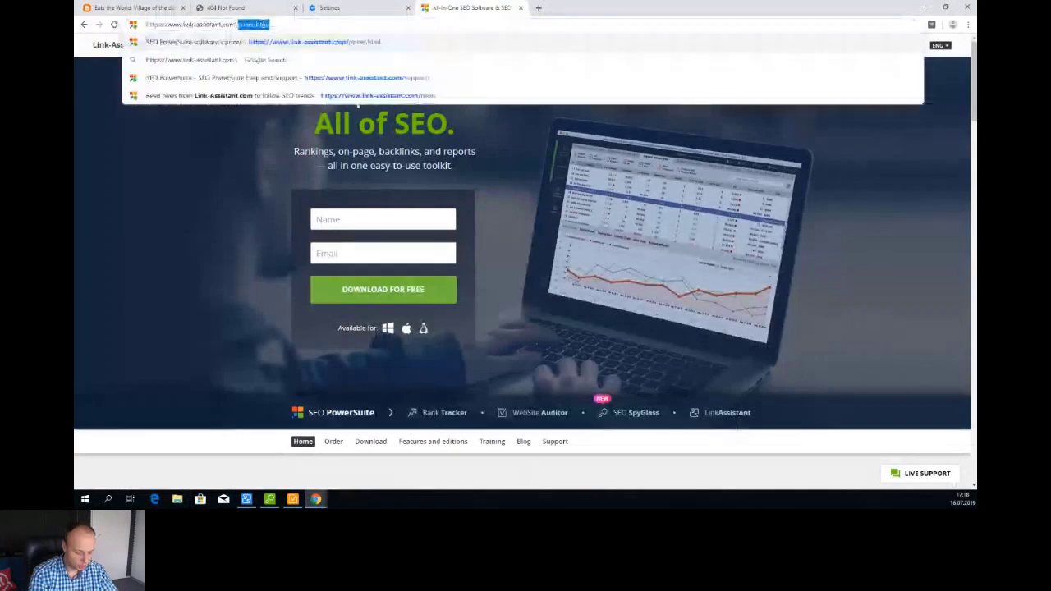
text(robots)
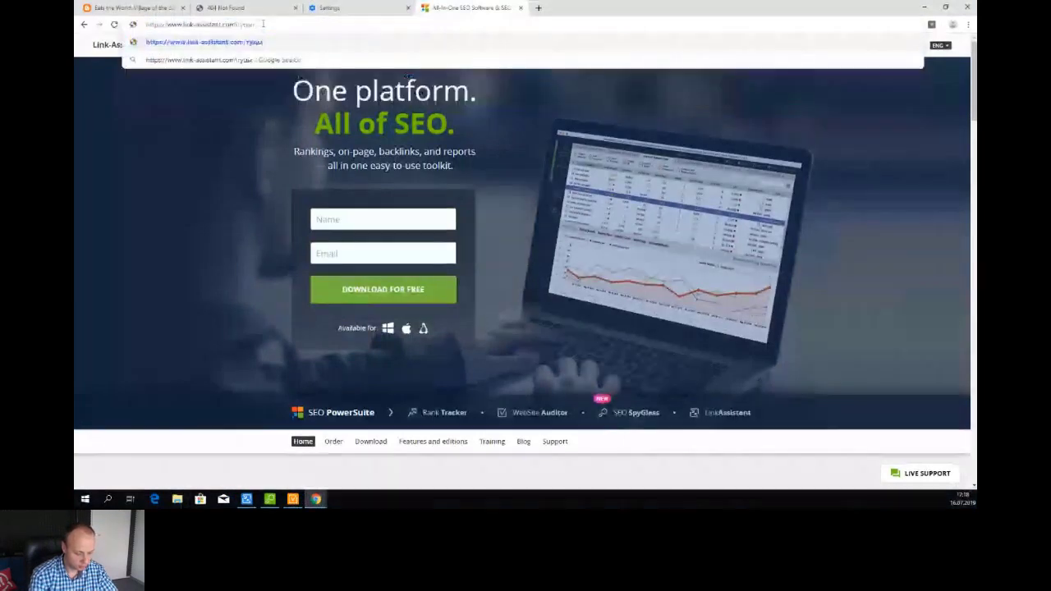
key(BackSpace)
key(BackSpace)
key(BackSpace)
key(BackSpace)
key(BackSpace)
key(BackSpace)
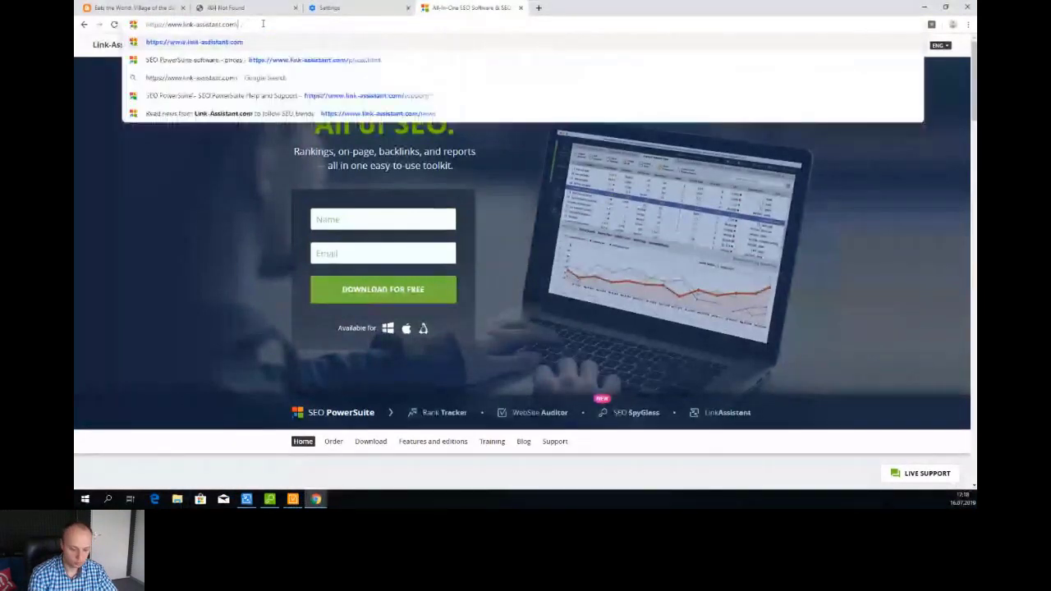
Go to the news page of the site at link-assistant.com/news.
text(news)
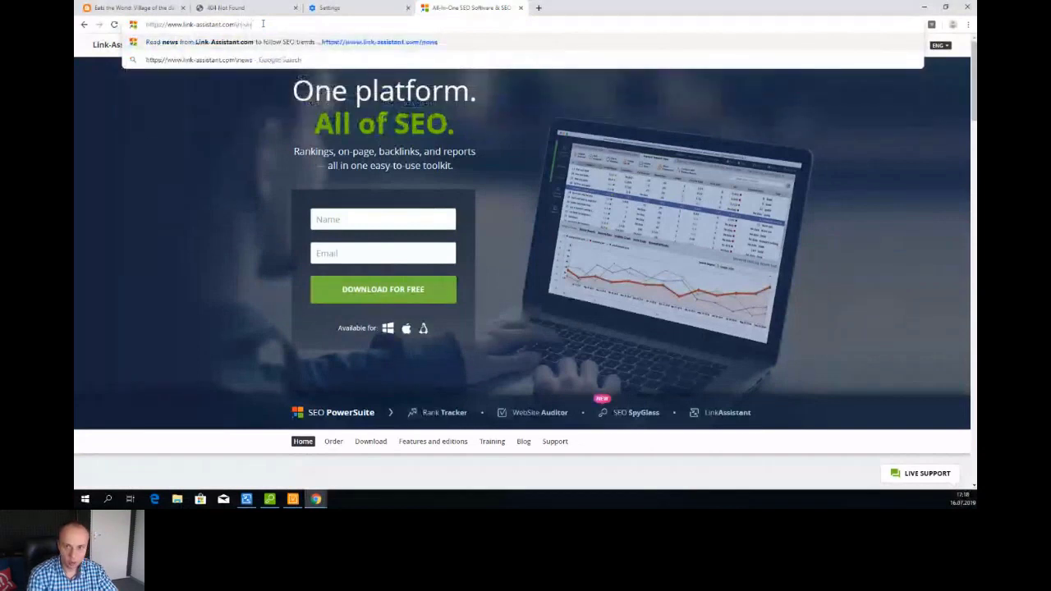
key(BackSpace)
key(BackSpace)
key(BackSpace)
key(BackSpace)
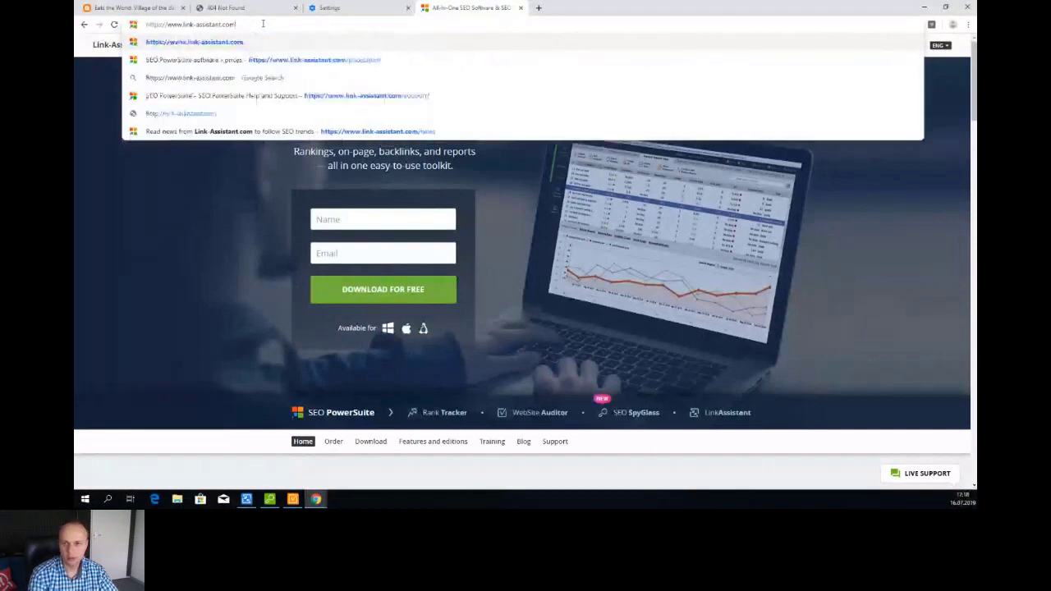
text(/news)
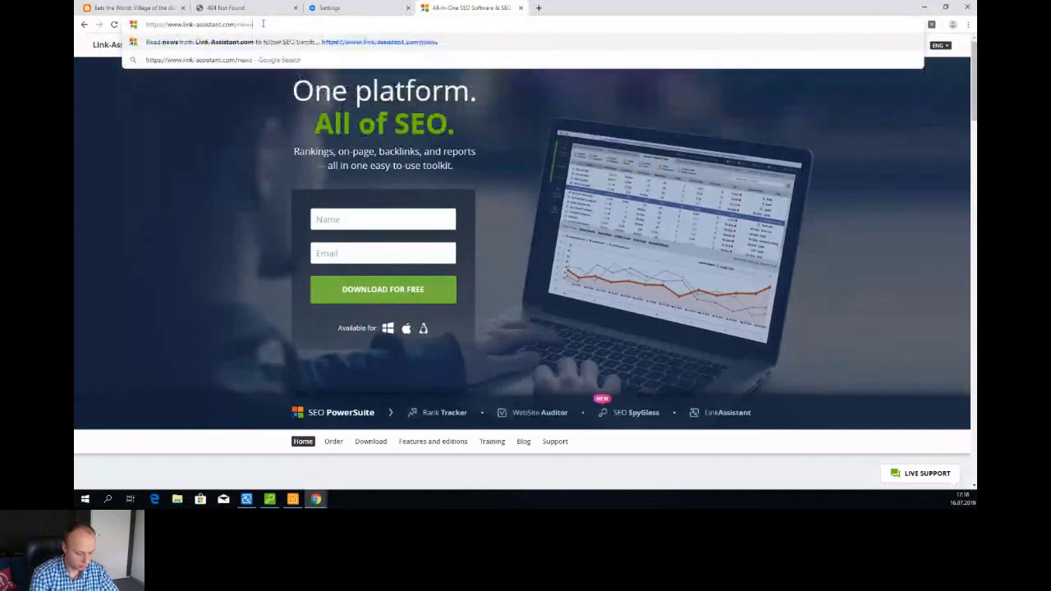
key(Return)
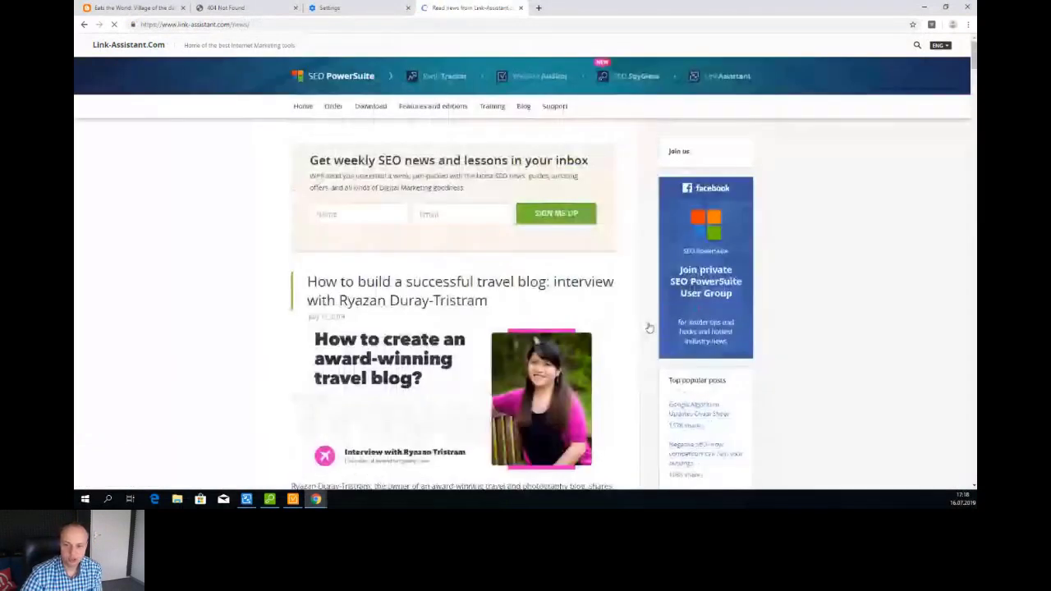
Look through the recent news posts, down past the local link building article to the SEO KPIs guide.
scroll(152, 206, down, 5)
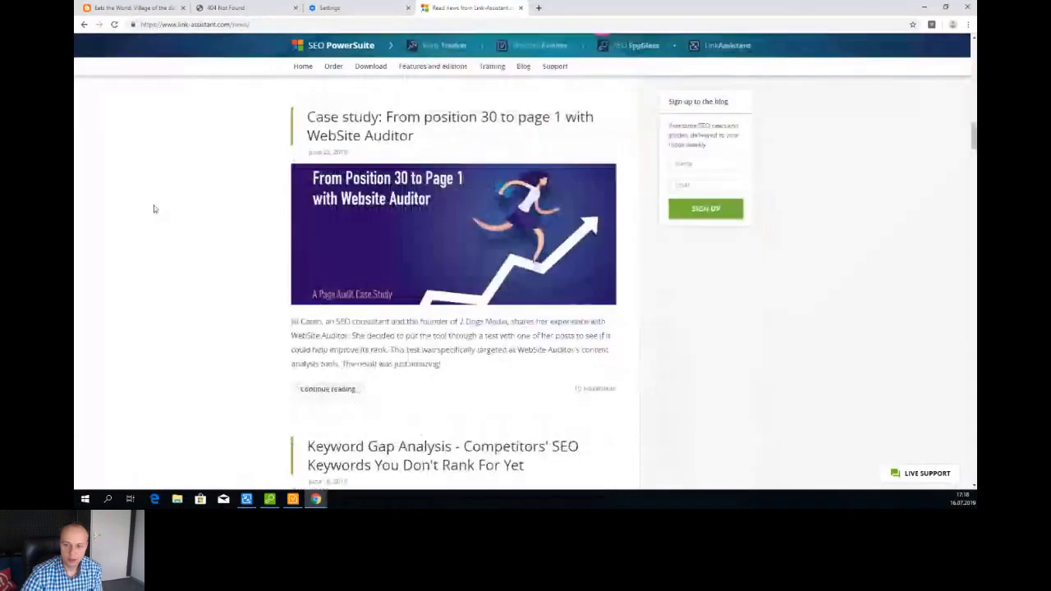
scroll(153, 206, down, 4)
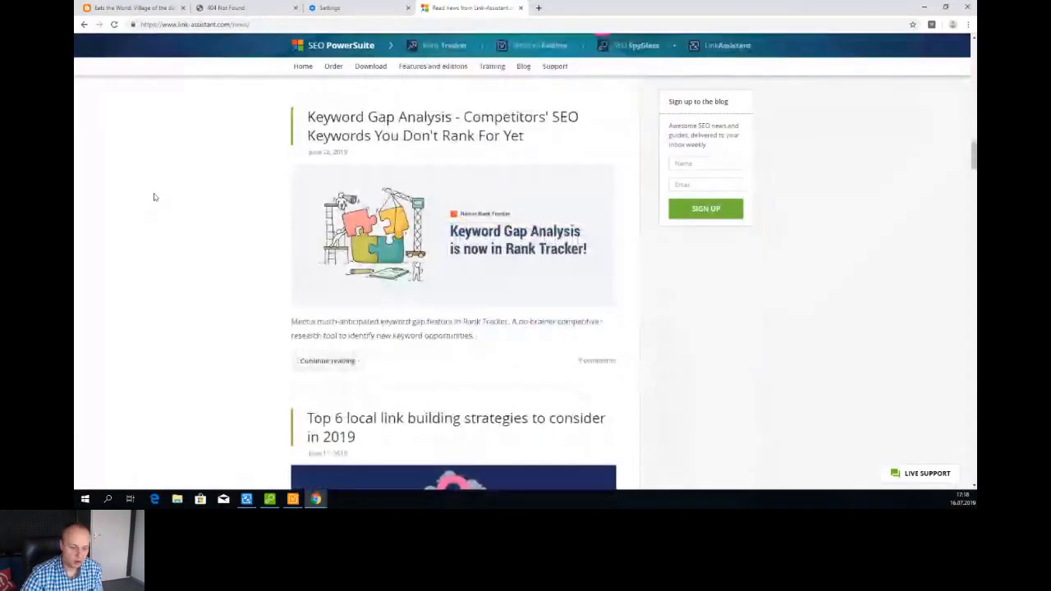
scroll(153, 197, down, 3)
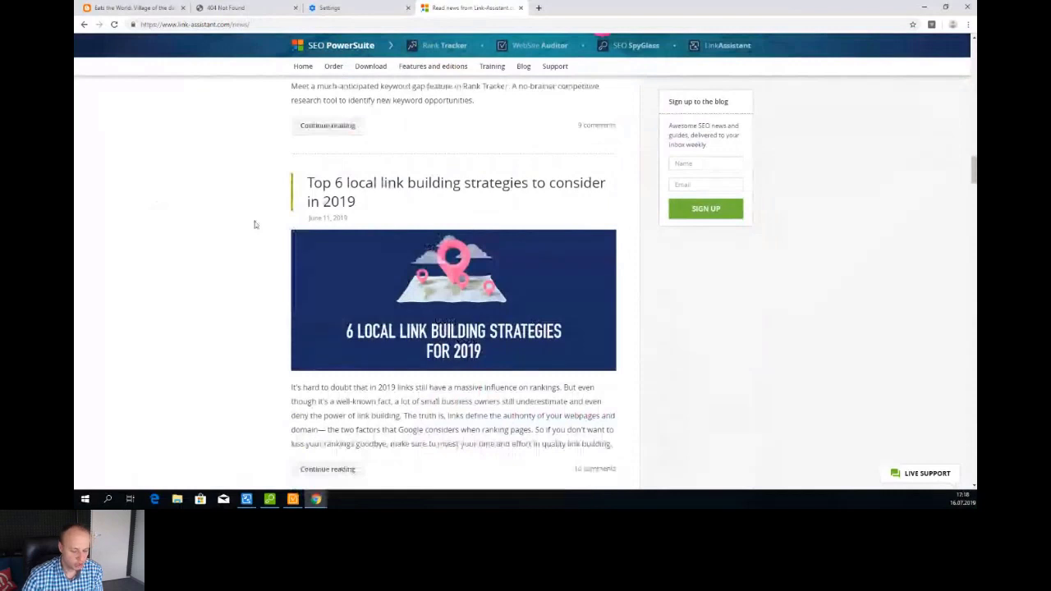
scroll(254, 225, down, 1)
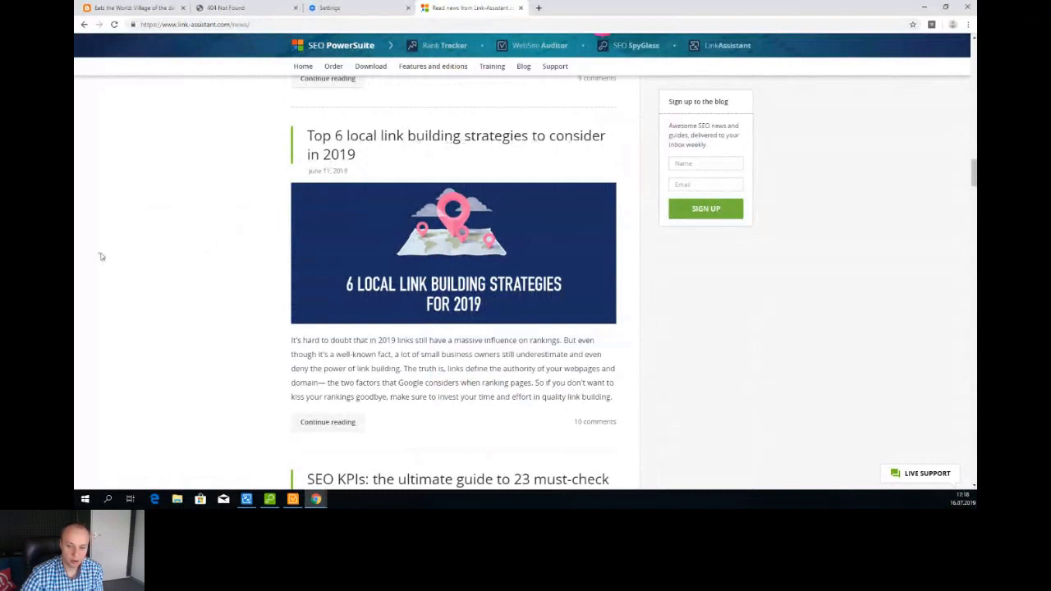
scroll(101, 257, down, 7)
mouse_move(318, 501)
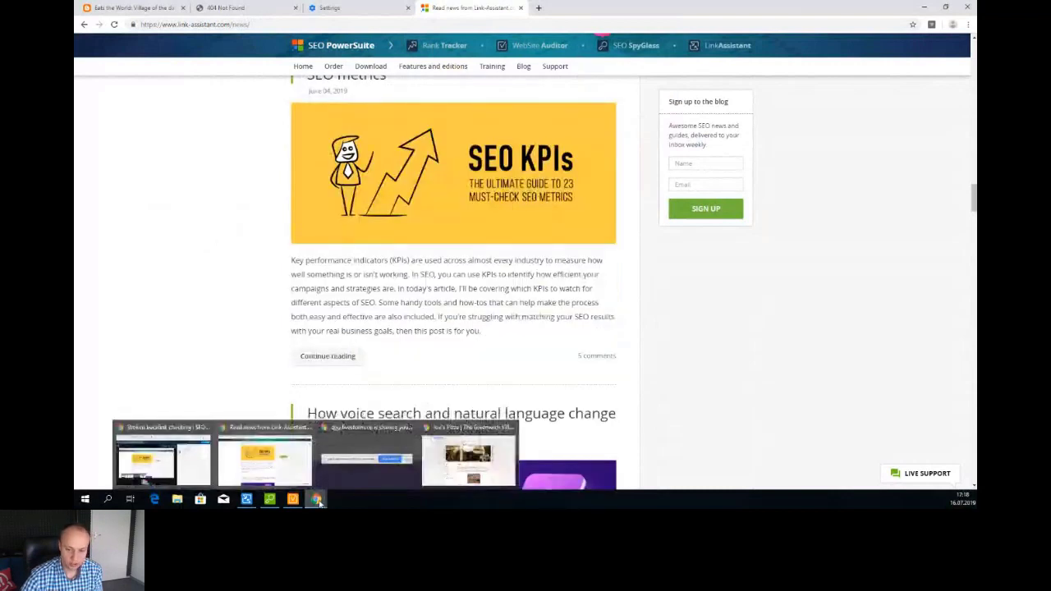
Switch to SEO SpyGlass and review the Linked Pages report for joespizzanyc.com.
click(271, 499)
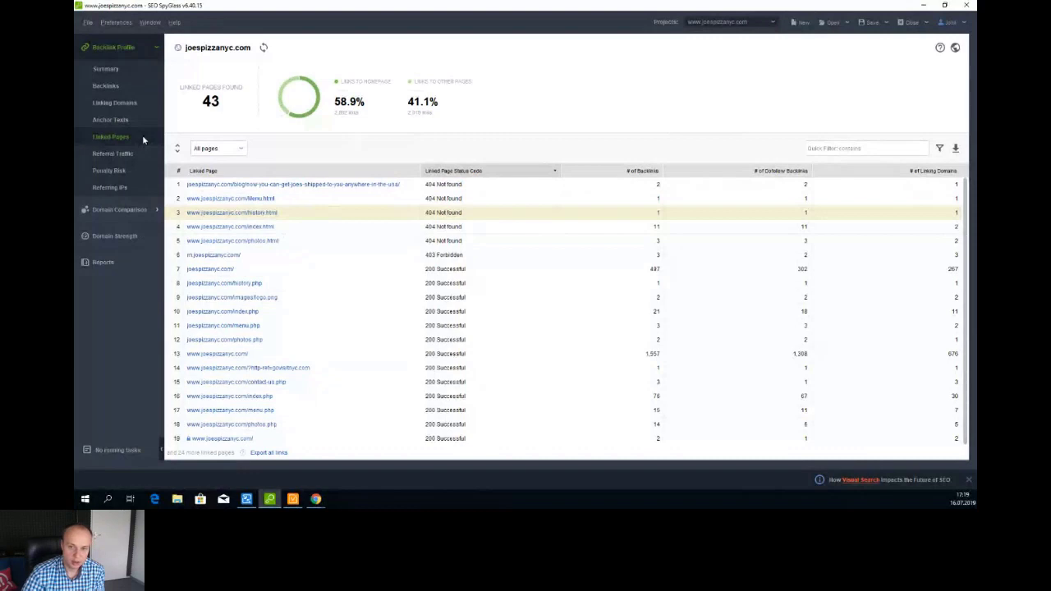
click(923, 6)
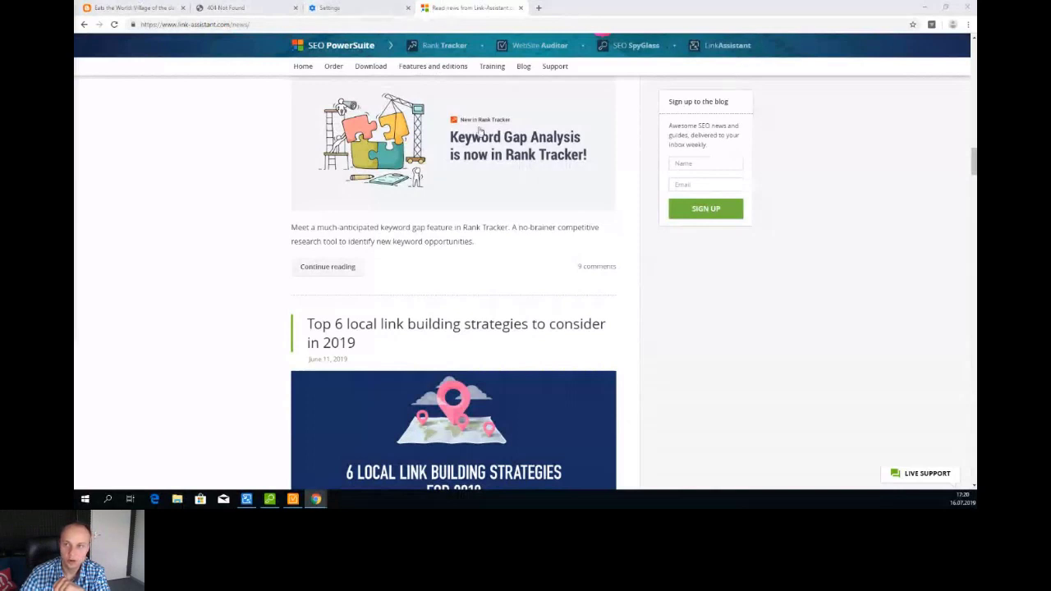
Return to the Link-Assistant.Com news page in Chrome and open the site's Support page.
click(480, 132)
scroll(480, 132, up, 2)
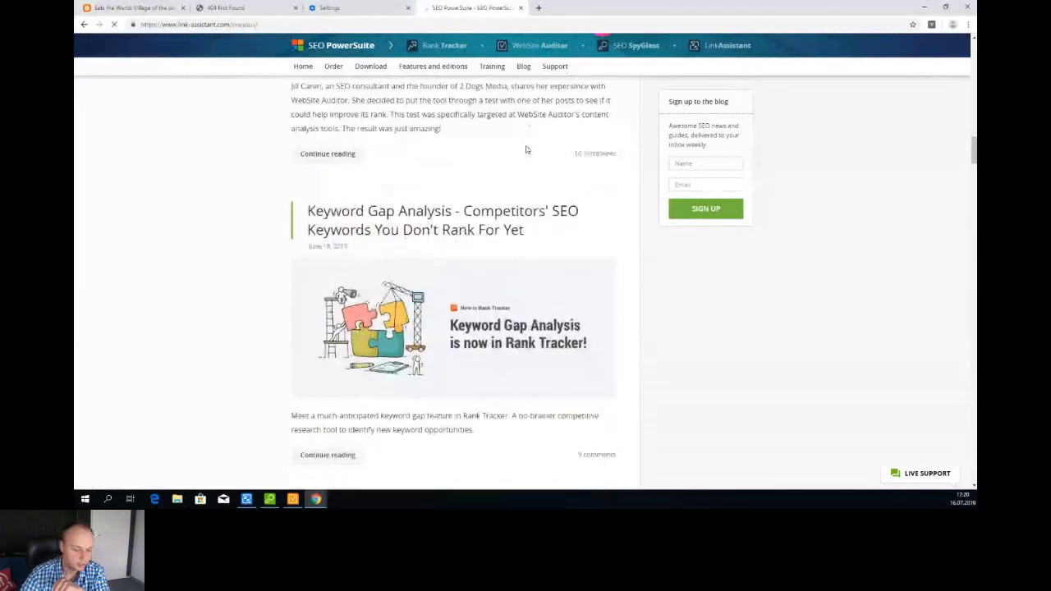